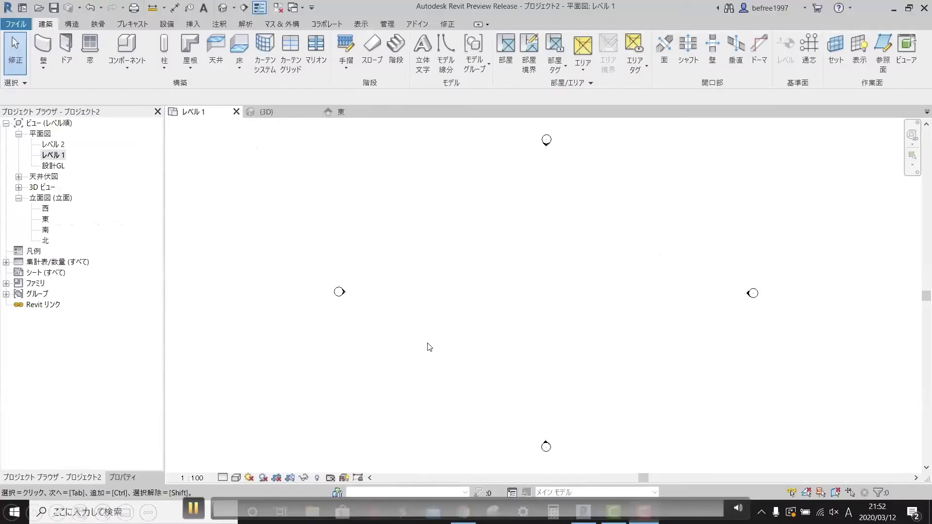
Draw a straight horizontal wall on Level 1.
click(42, 49)
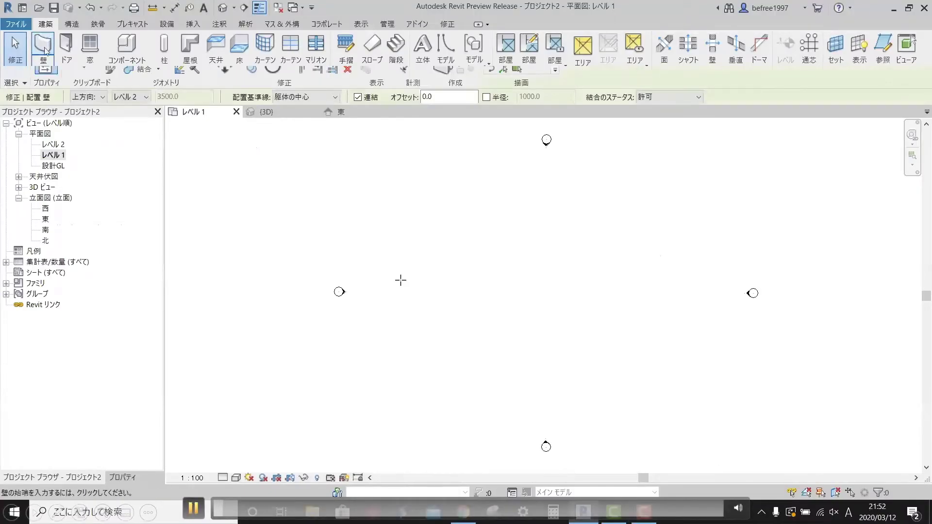
click(464, 270)
click(564, 271)
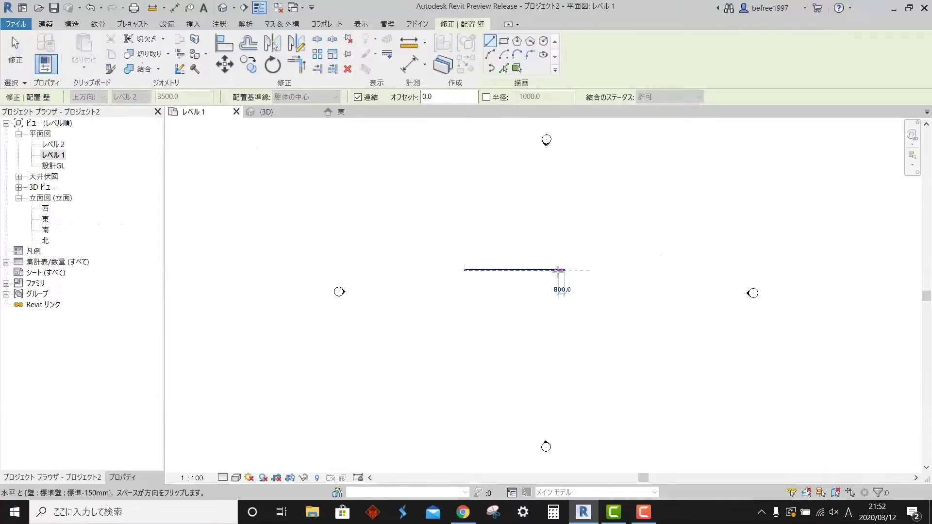
scroll(549, 272, up, 2)
scroll(545, 270, up, 1)
key(Escape)
key(Escape)
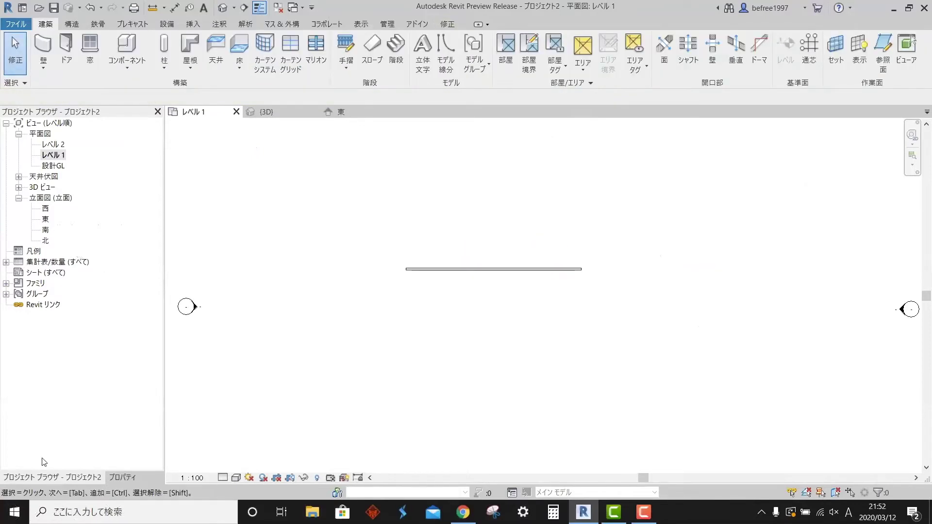
In the East elevation, set the wall's cross-section to Slanted at 15° from vertical.
double_click(45, 219)
click(525, 284)
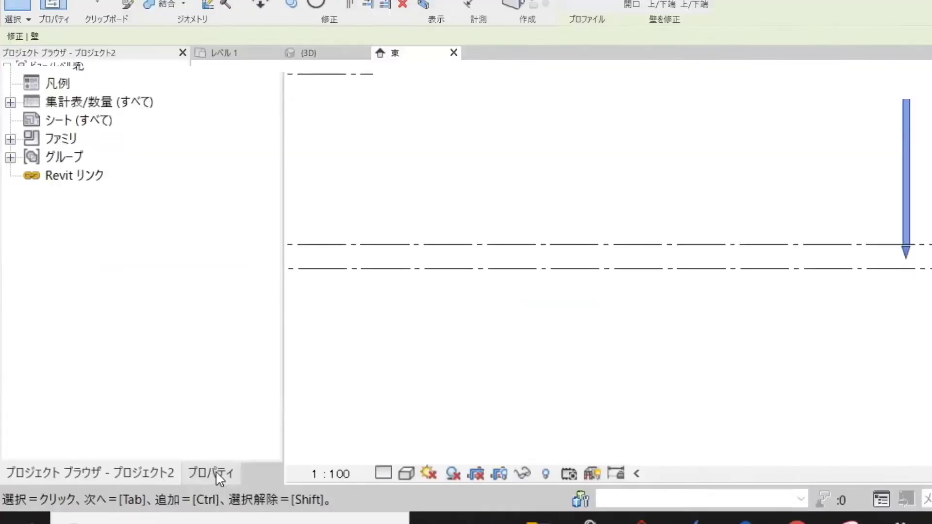
click(141, 476)
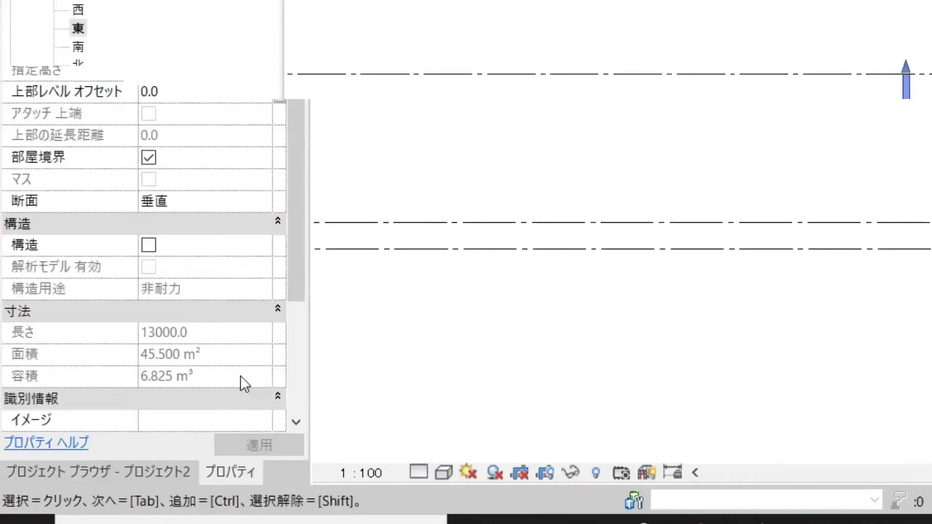
click(259, 201)
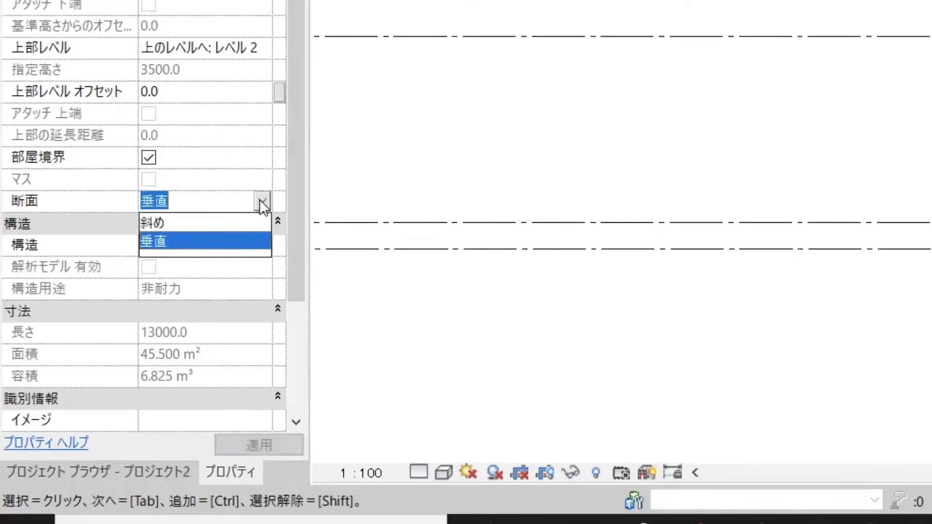
click(231, 223)
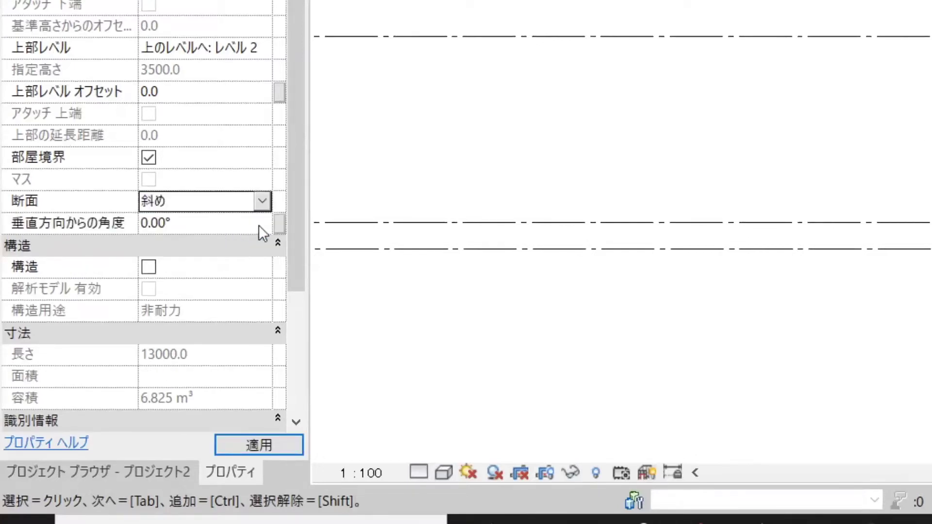
click(232, 225)
text(15)
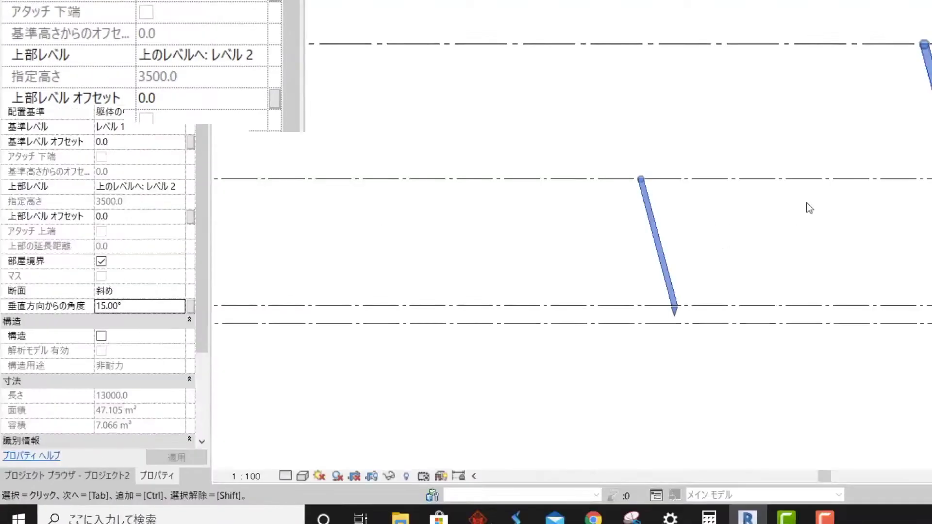
scroll(517, 251, up, 2)
key(Escape)
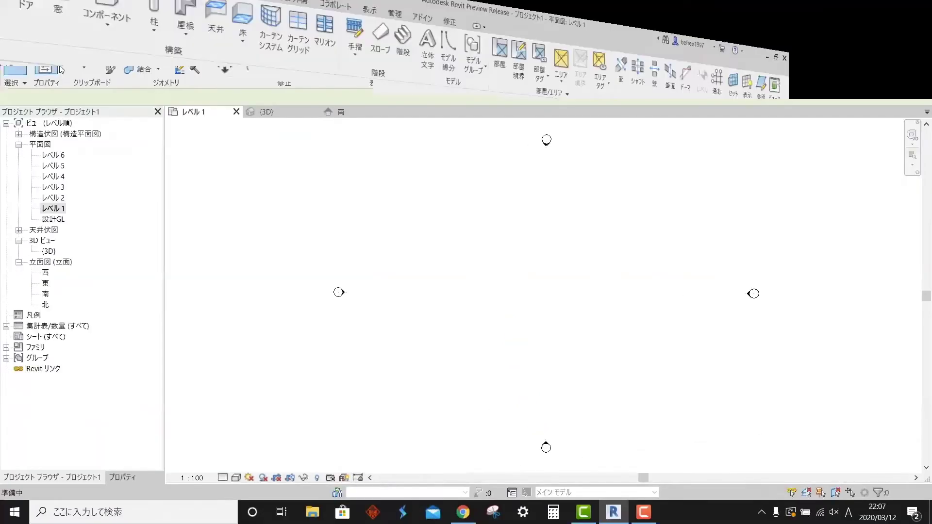
Draw a circular wall of about 7000 radius centred on the Level 1 plan.
click(543, 41)
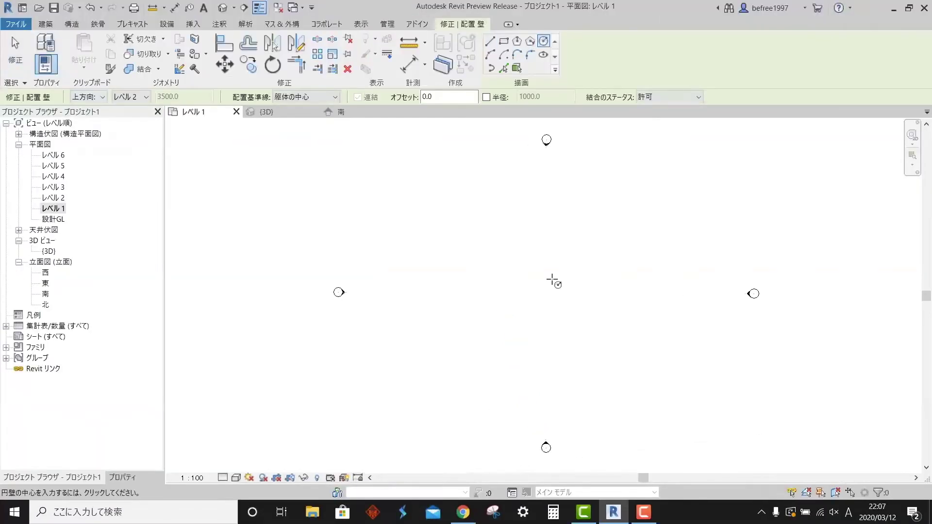
click(545, 284)
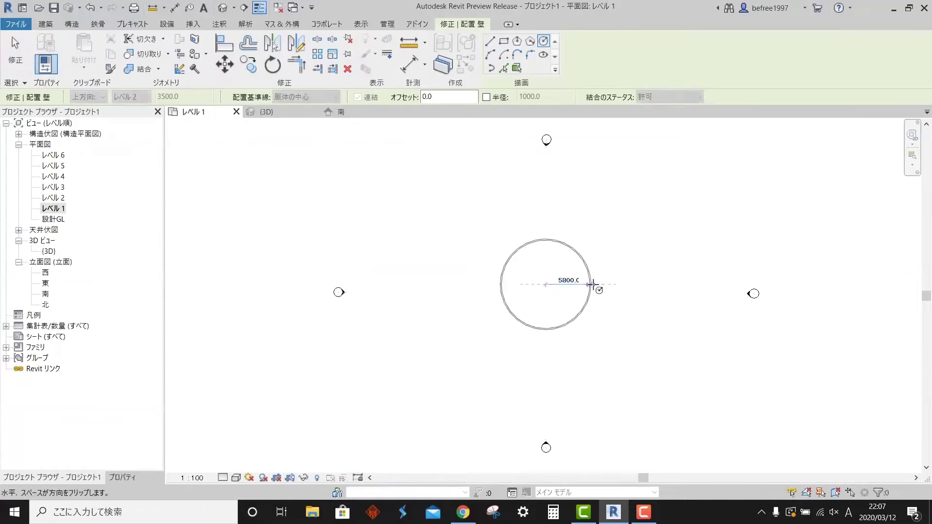
click(600, 285)
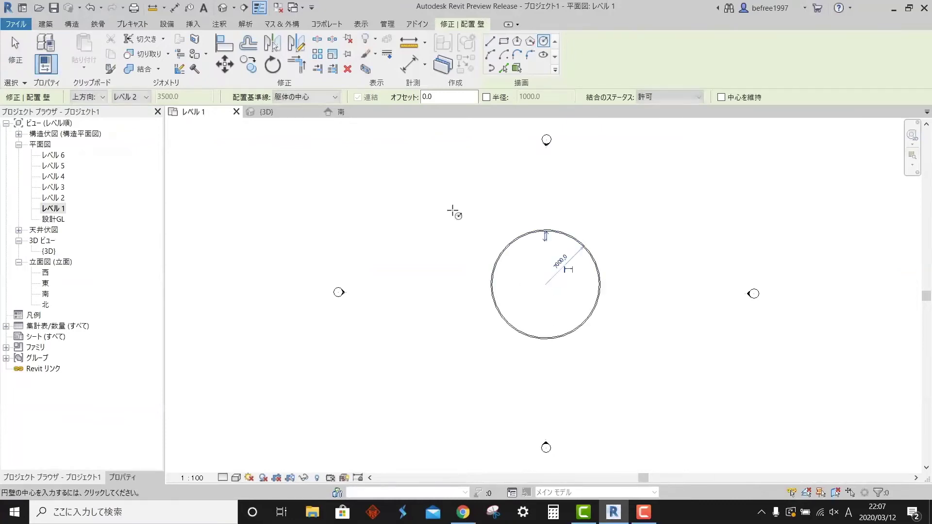
click(266, 112)
key(Escape)
In 3D, tilt the circular wall's front half 15° from vertical, then select the back half.
click(485, 369)
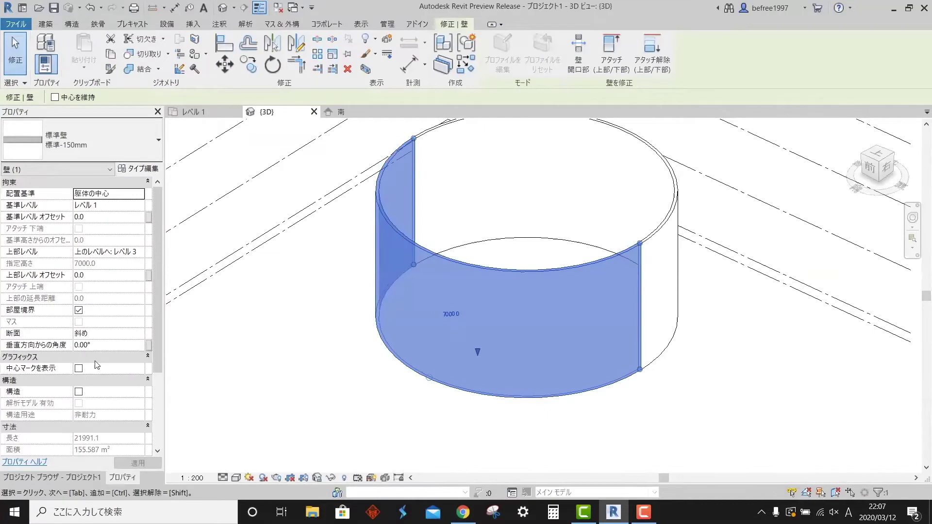
click(126, 346)
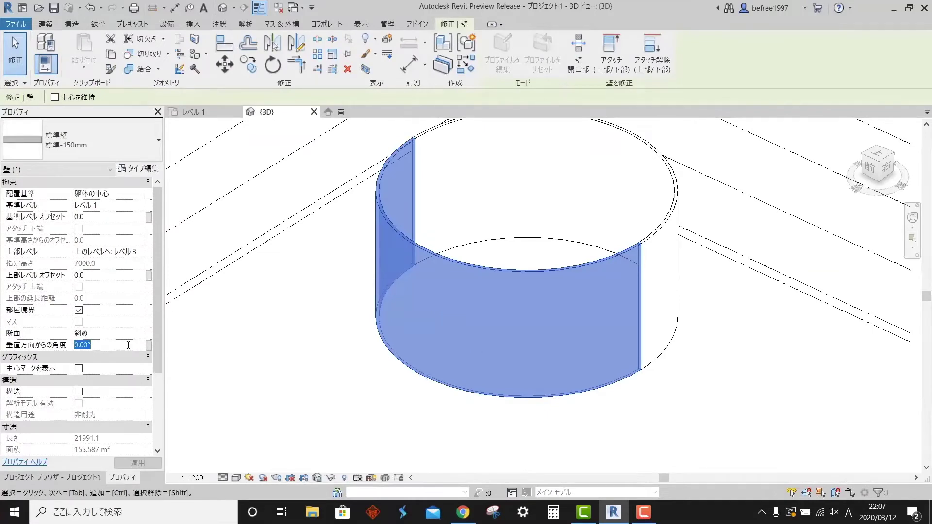
text(15)
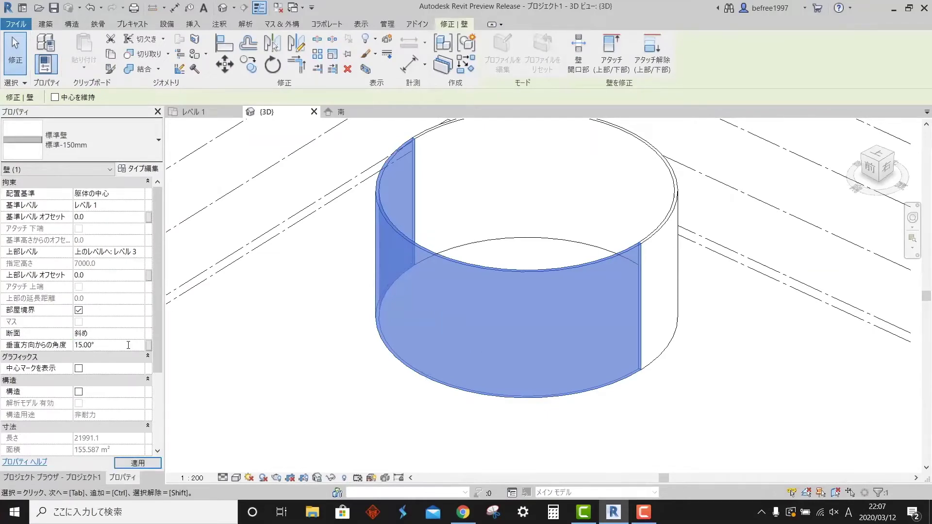
click(138, 464)
click(233, 469)
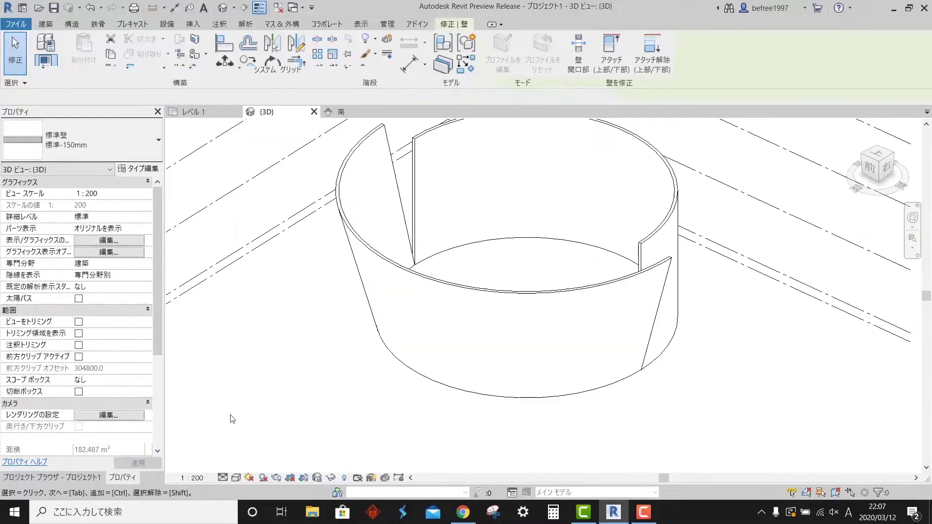
click(667, 236)
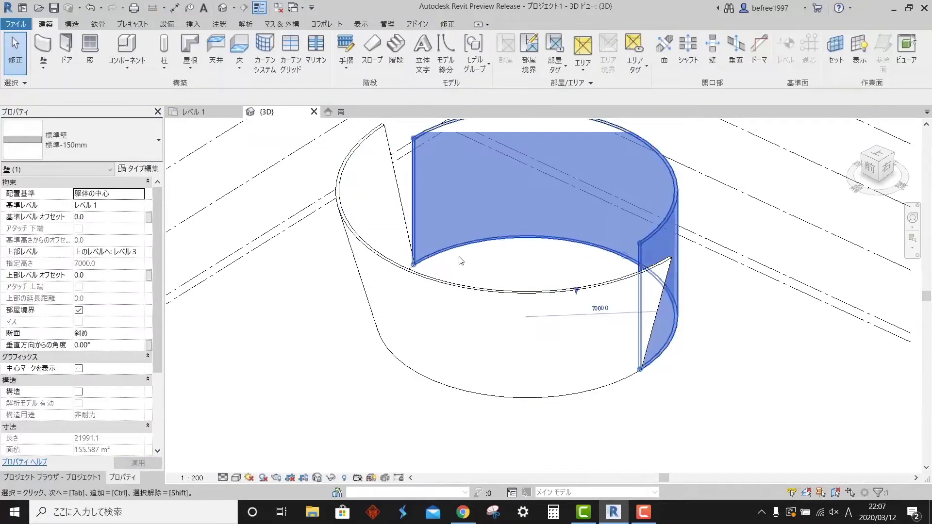
click(121, 345)
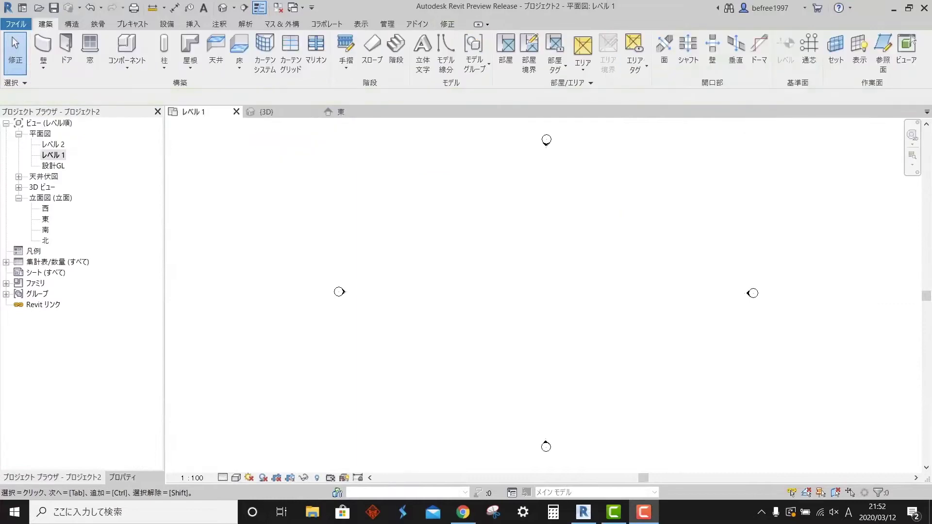
click(43, 49)
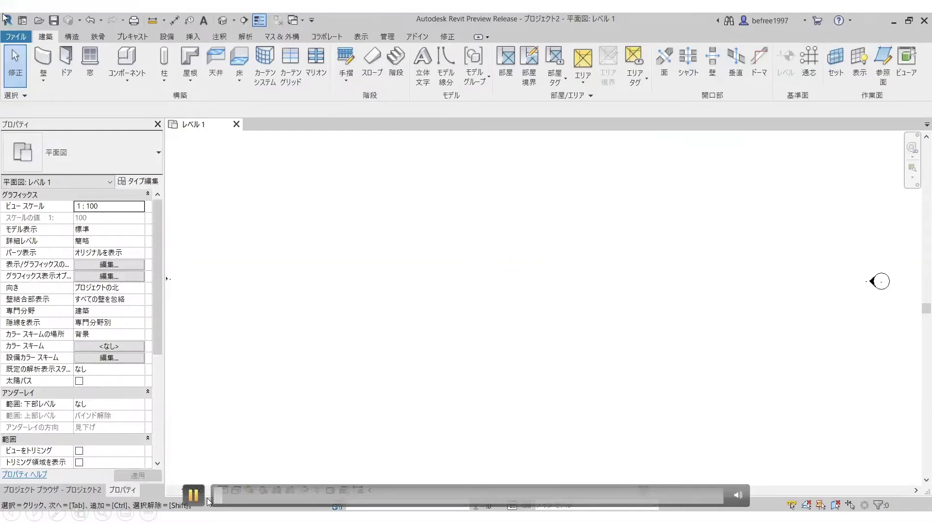
Draw a rectangular loop of walls about 13000×5700 on Level 1.
key(w)
key(a)
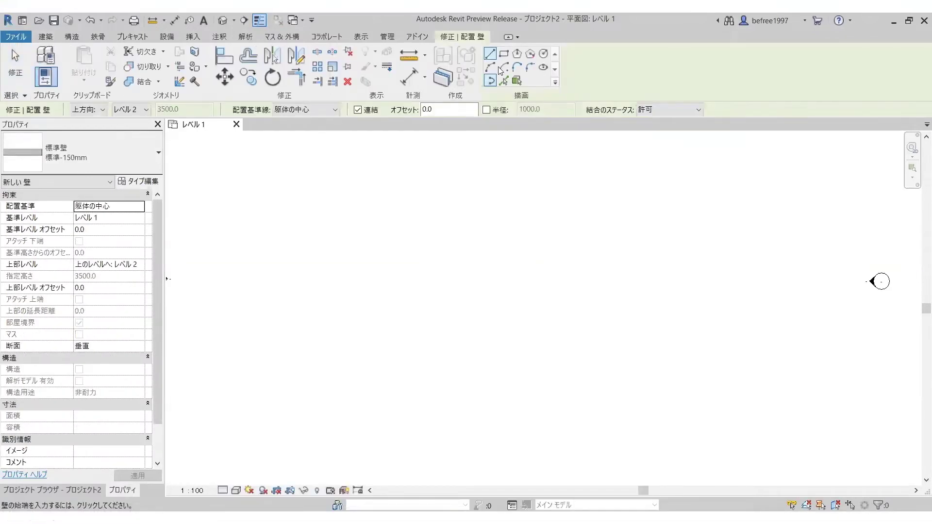
click(504, 53)
click(405, 247)
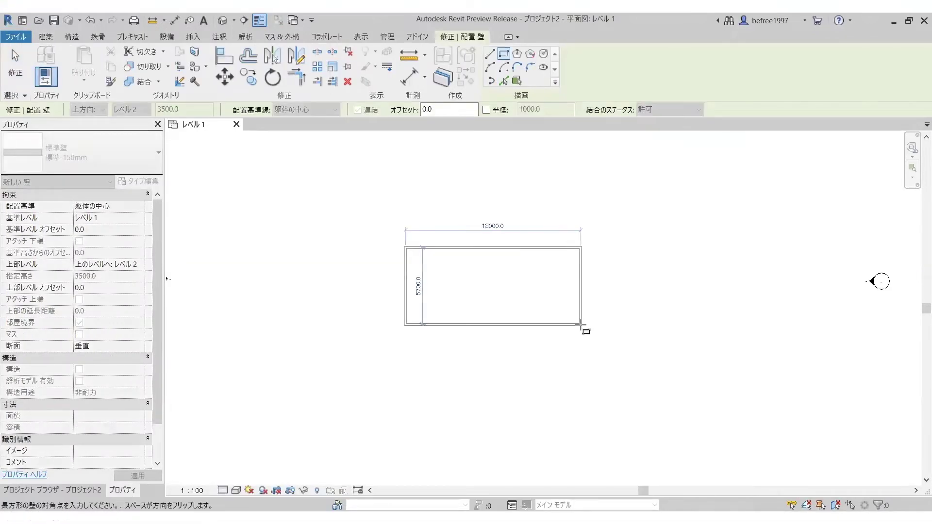
click(581, 324)
key(Escape)
key(Escape)
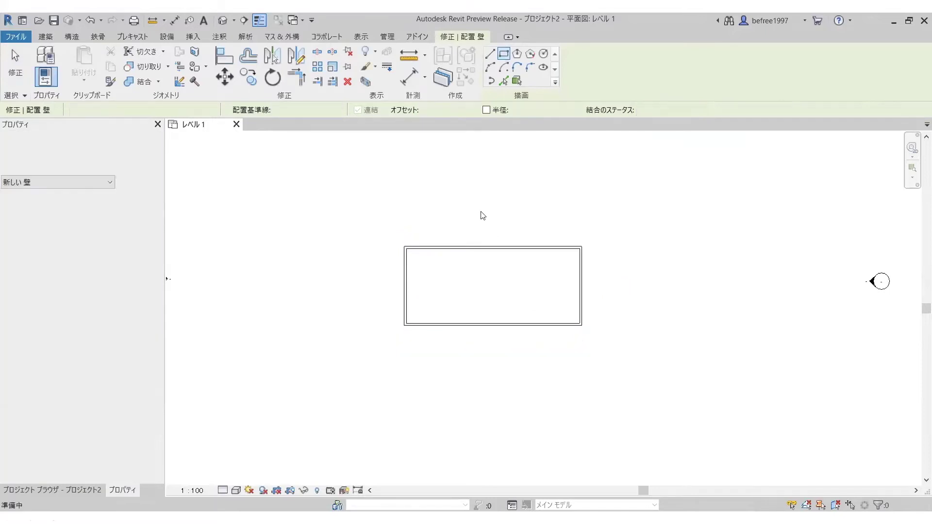
Show the 3D view beside the Level 1 plan, zoomed in, ready for windows.
click(222, 20)
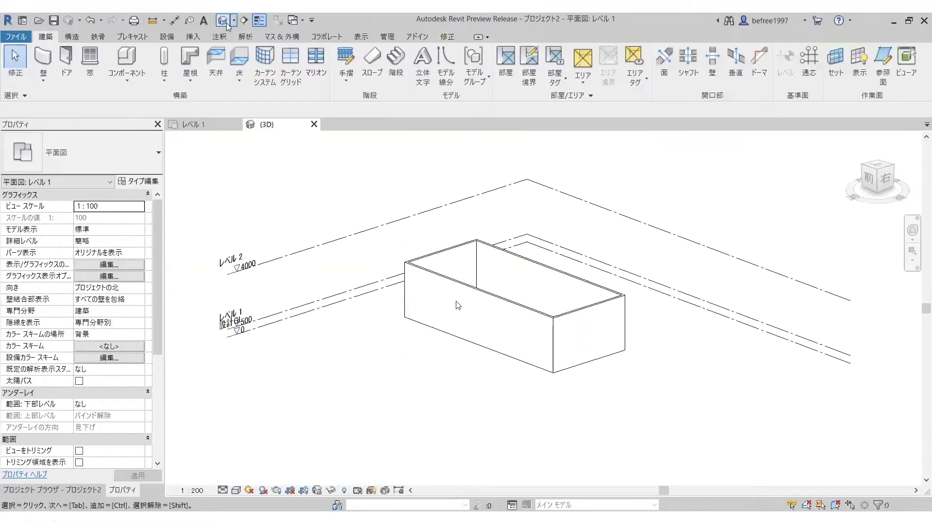
click(192, 124)
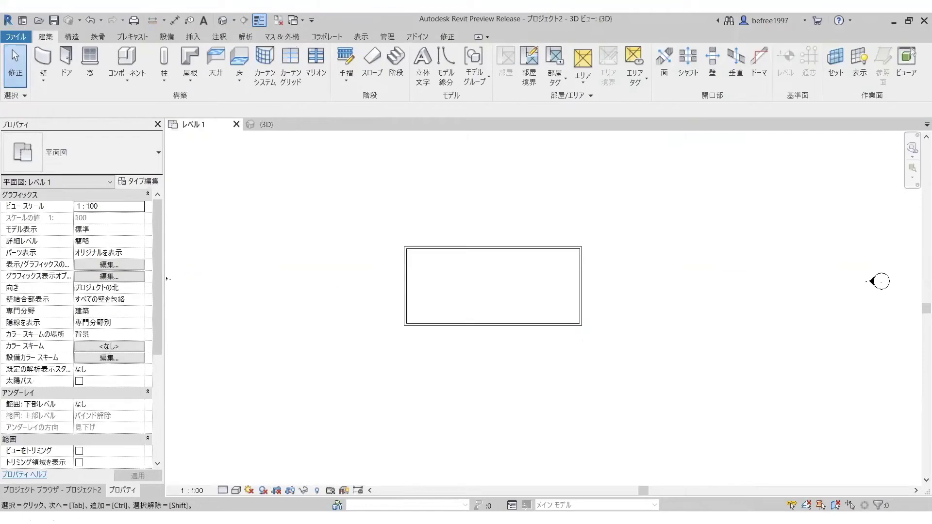
click(361, 36)
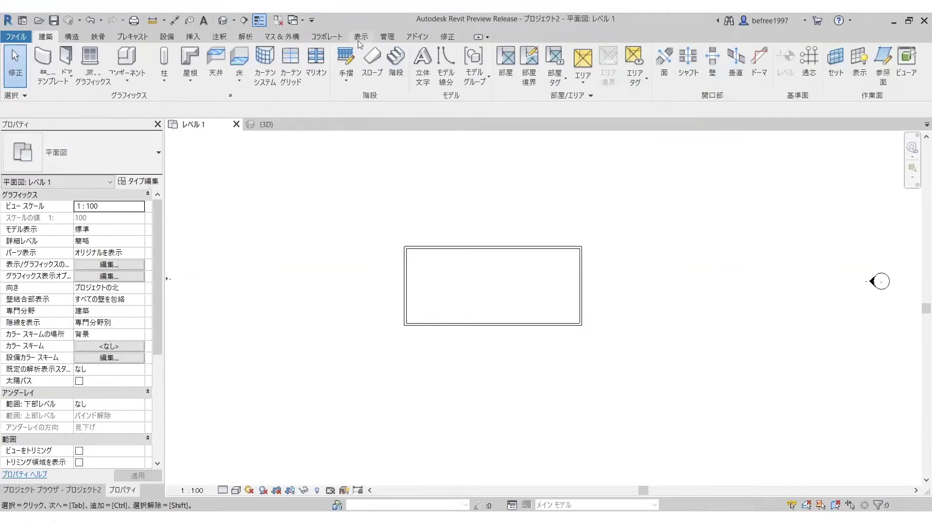
mouse_move(462, 279)
middle_down()
mouse_move(273, 280)
mouse_move(356, 295)
middle_up()
click(610, 183)
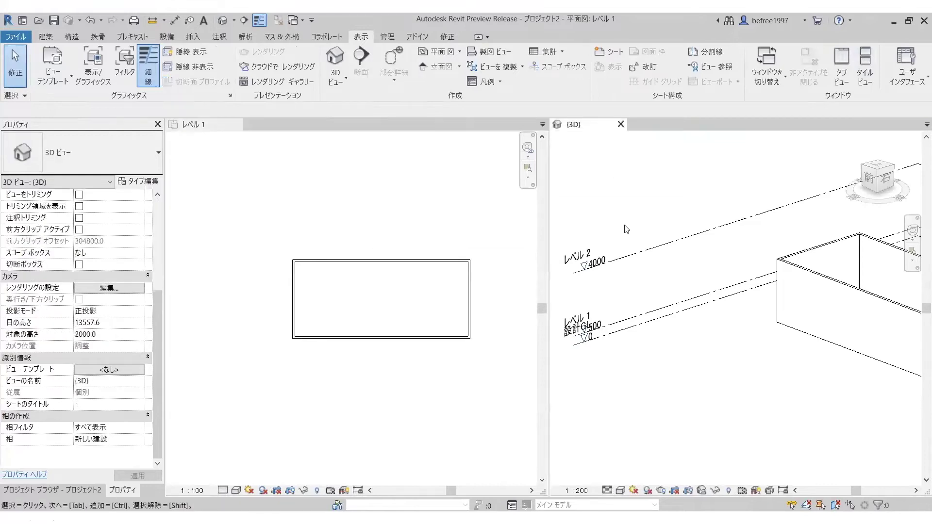
scroll(617, 204, down, 2)
scroll(840, 260, up, 3)
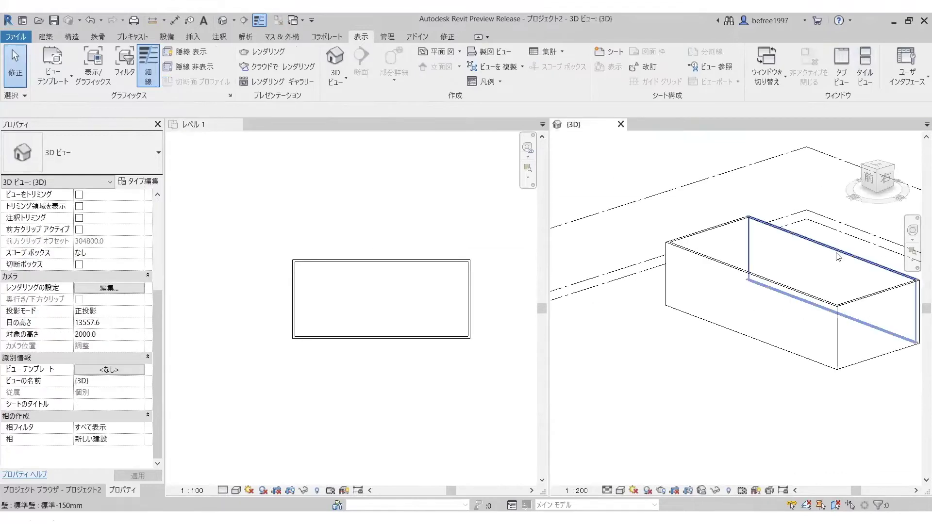
click(435, 236)
click(45, 36)
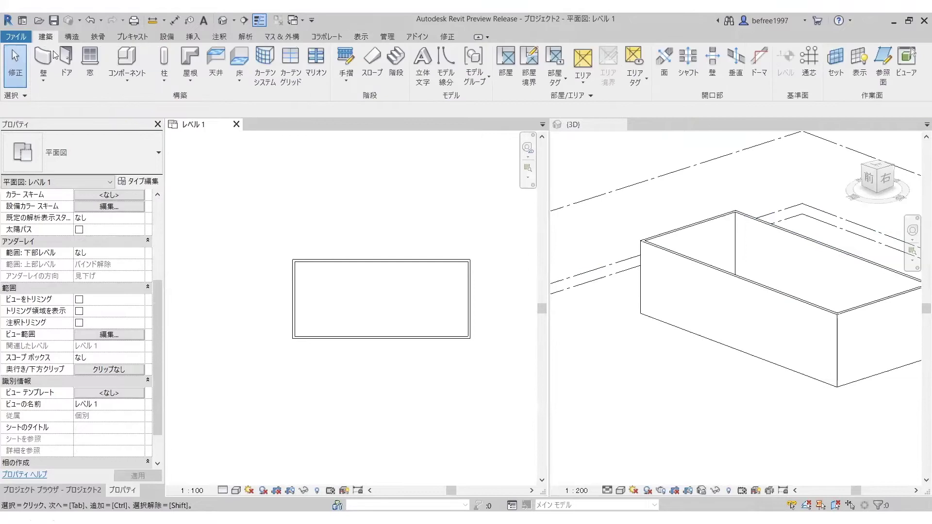
Place three windows along the box's front wall.
click(90, 57)
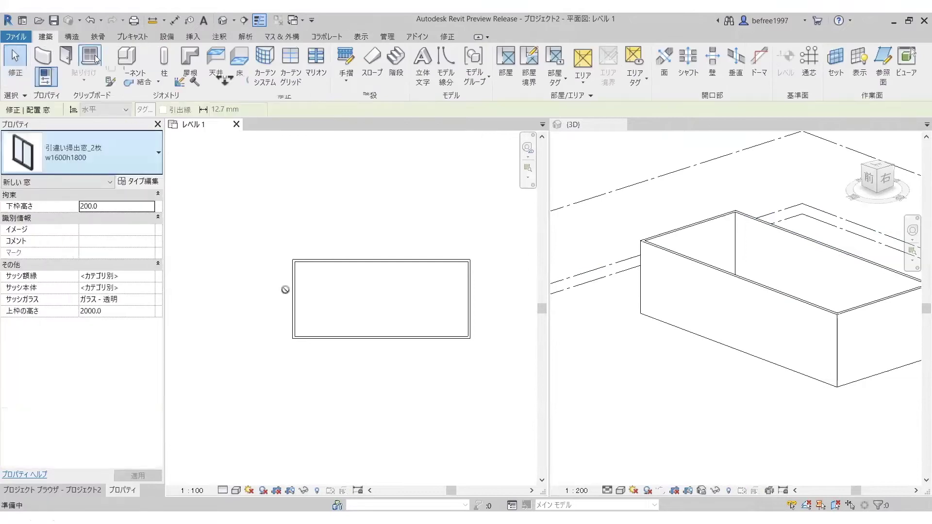
click(323, 339)
click(383, 337)
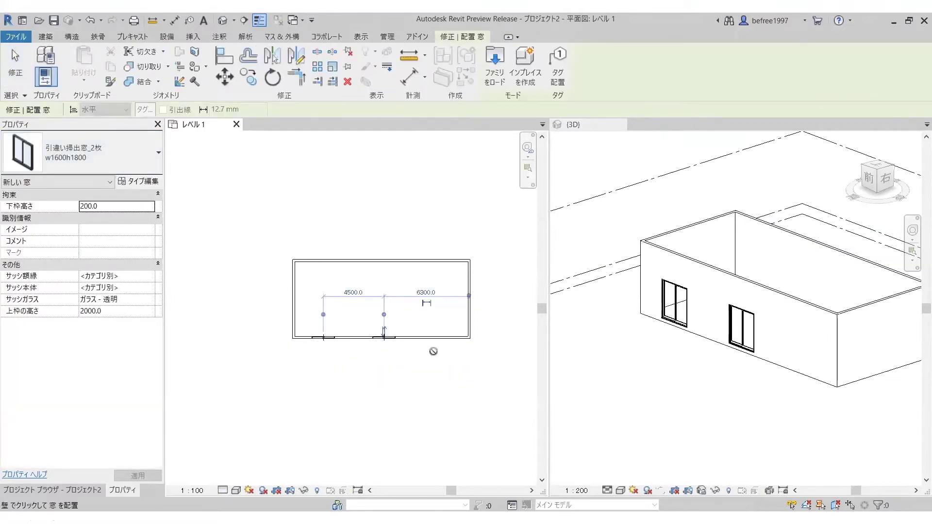
click(437, 337)
key(Escape)
key(Escape)
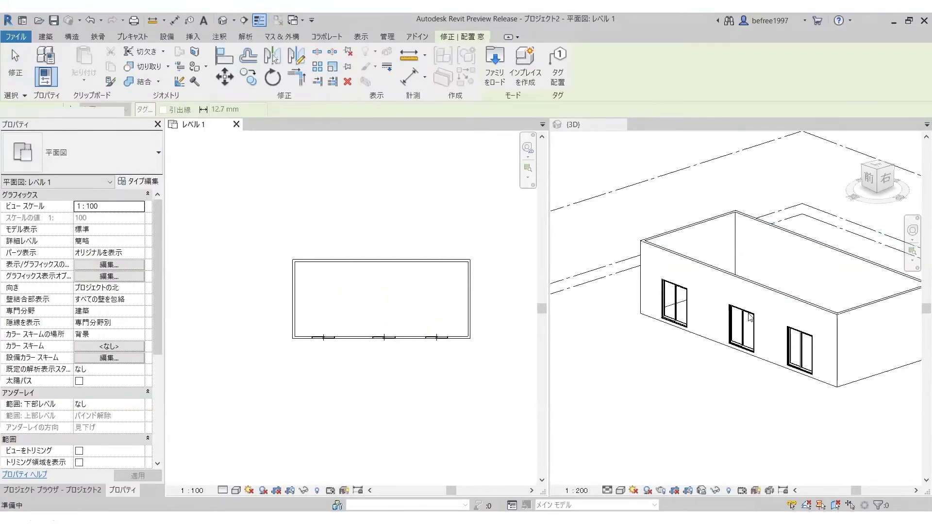
Set the front wall's cross-section to Slanted at 15° from vertical.
double_click(750, 318)
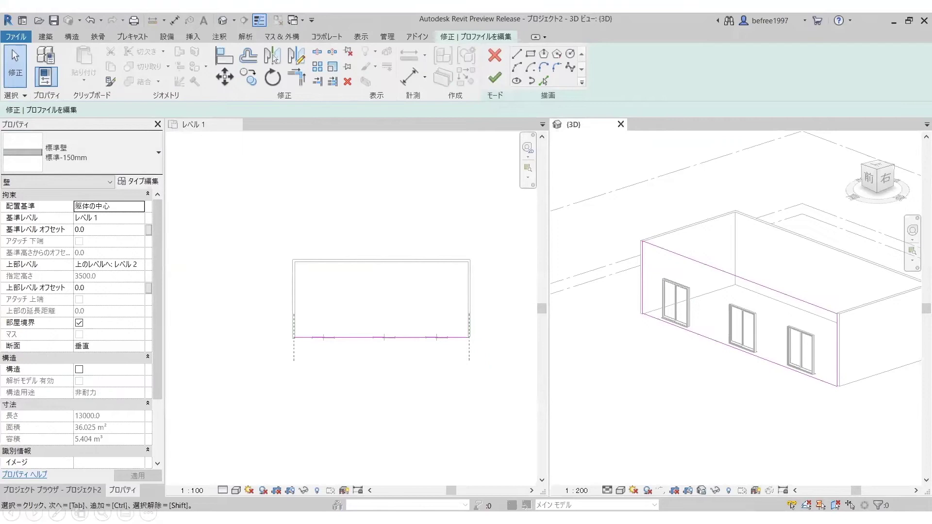
click(494, 55)
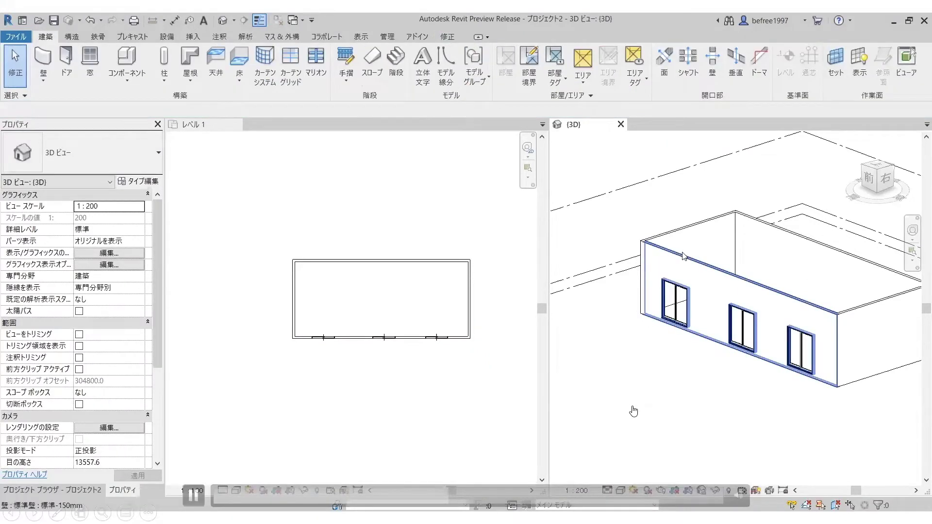
click(683, 256)
click(140, 346)
click(137, 358)
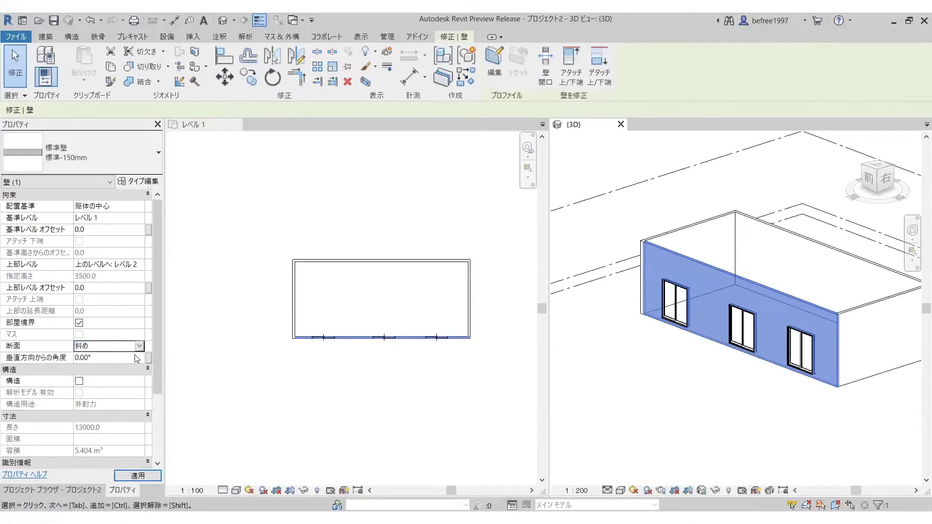
text(15)
key(Return)
key(Return)
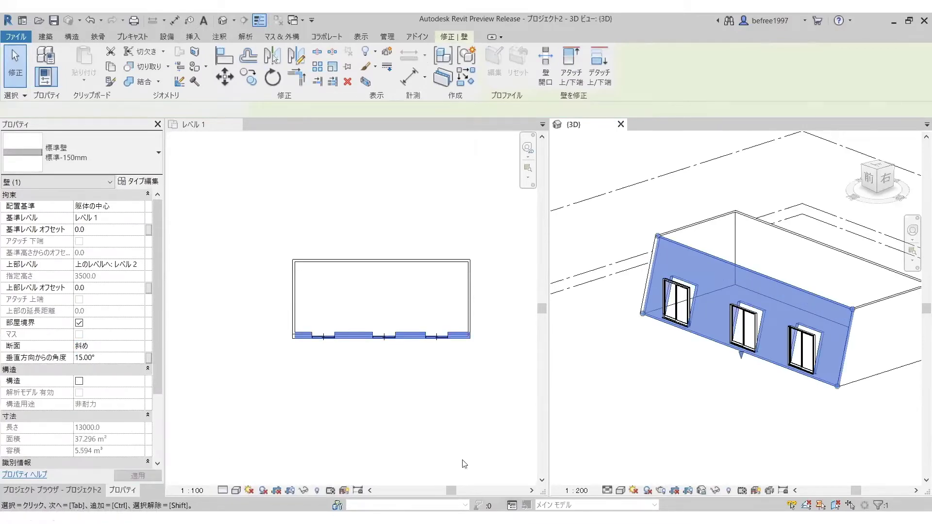
click(462, 462)
key(Escape)
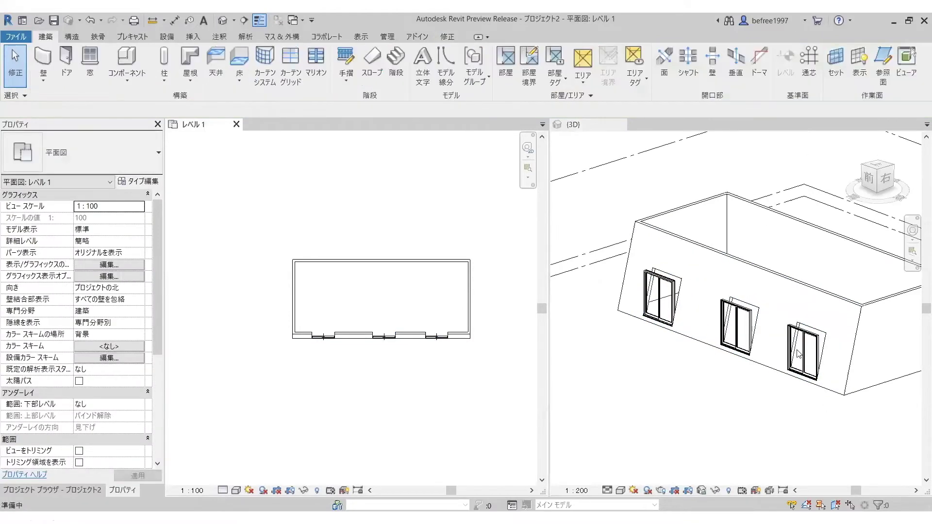
scroll(818, 344, up, 3)
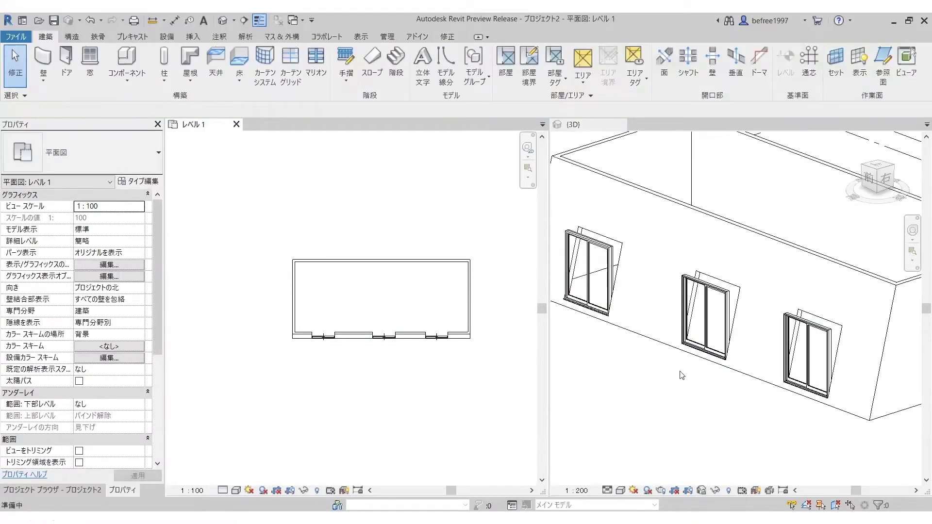
Set the left front window's orientation to Slanted.
click(683, 396)
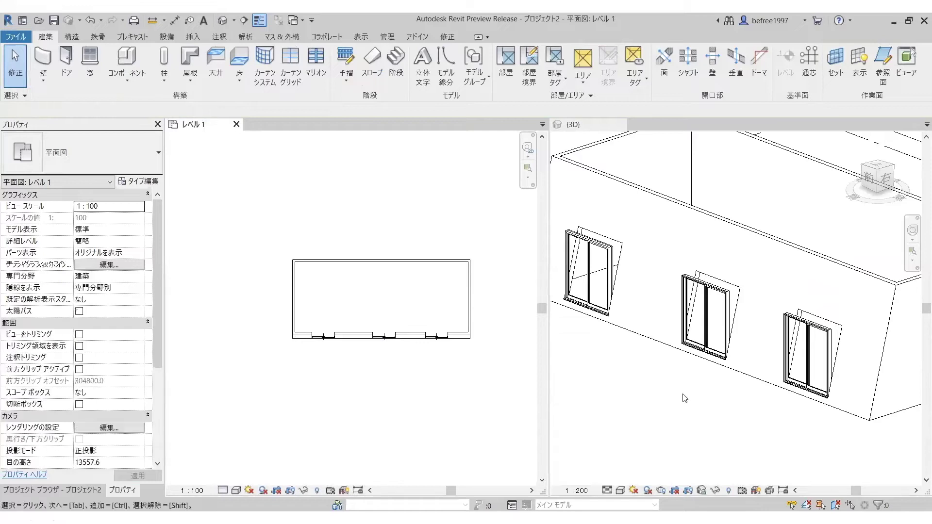
scroll(684, 396, down, 2)
click(634, 315)
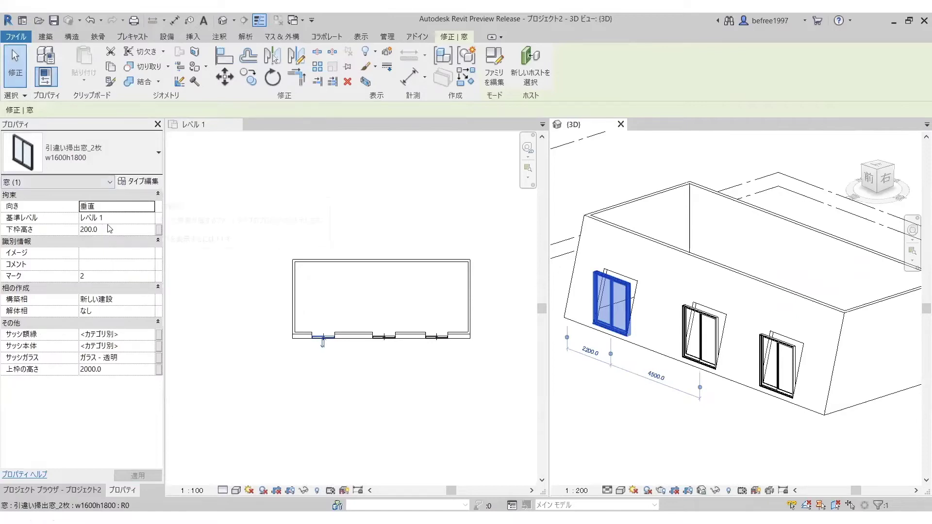
click(150, 207)
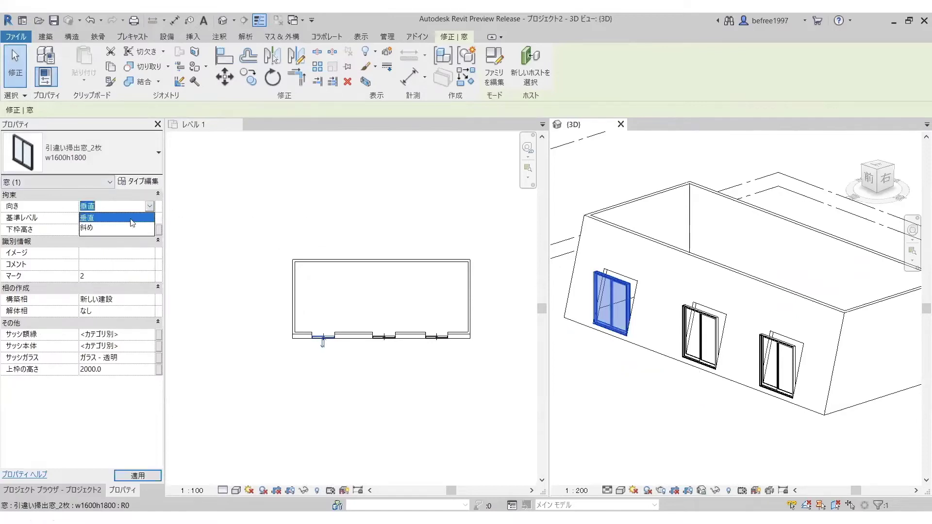
click(116, 230)
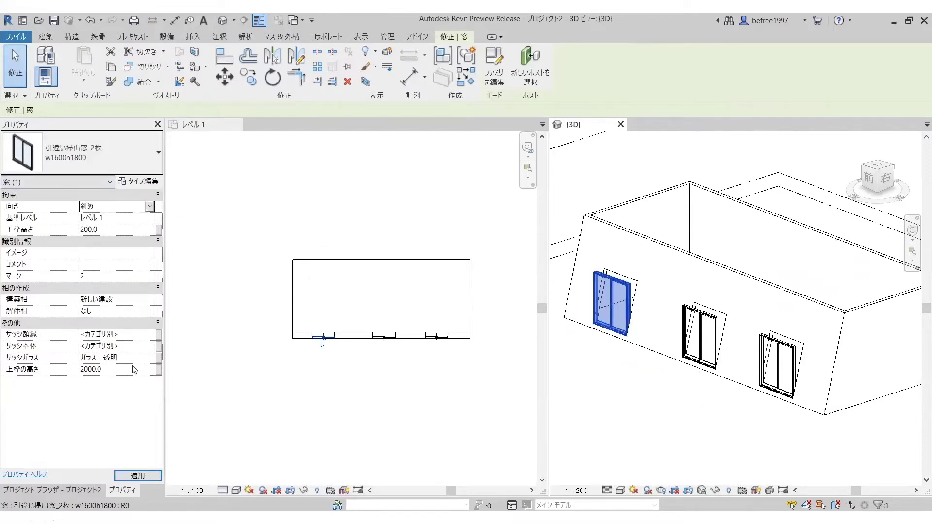
click(138, 476)
click(719, 452)
Set the middle and right windows' orientation to Slanted as well.
shift+middle_drag(718, 452, 699, 340)
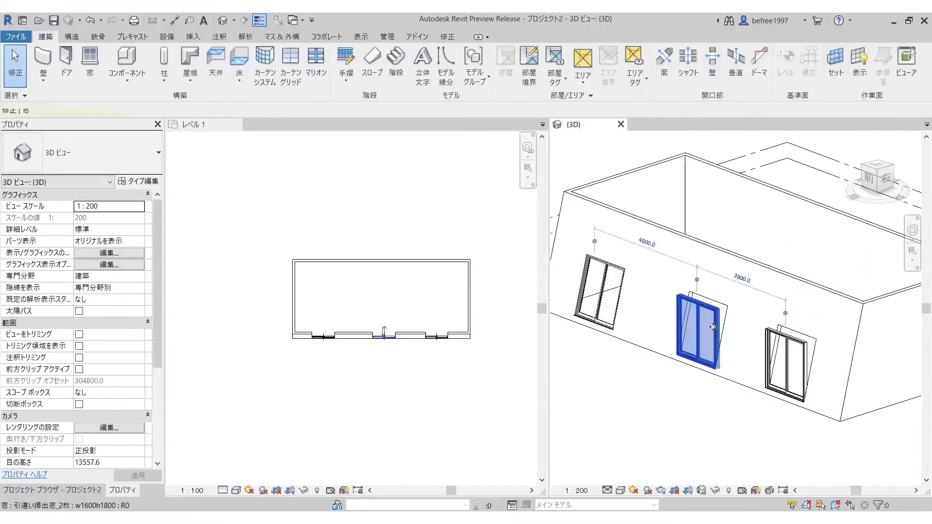
click(700, 335)
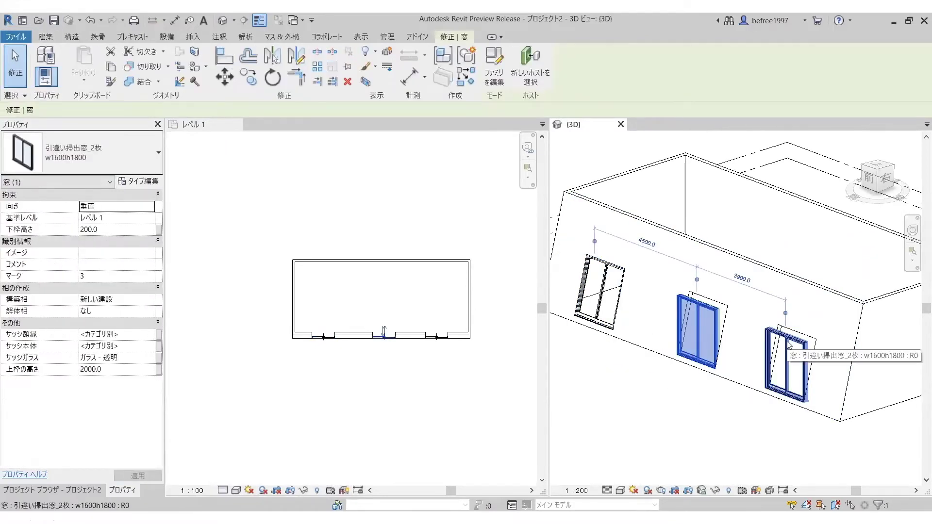
ctrl+click(788, 345)
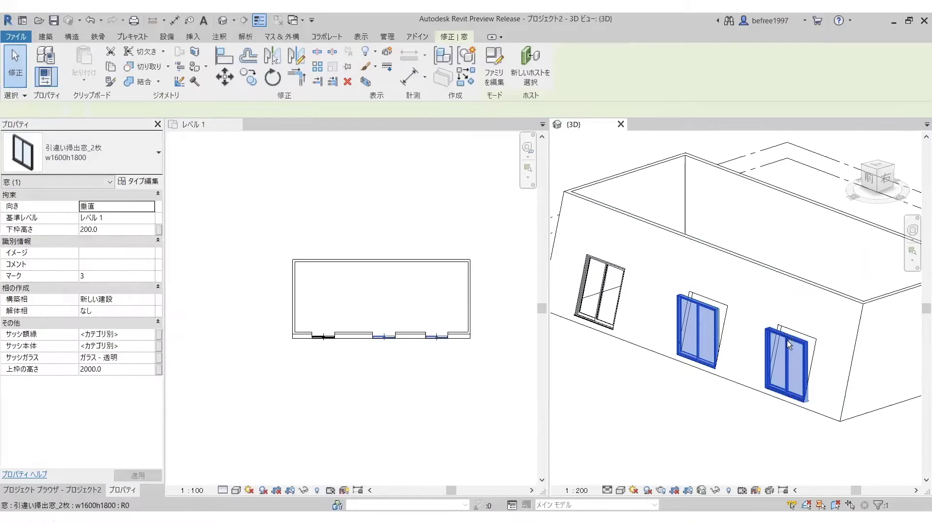
click(152, 210)
click(146, 230)
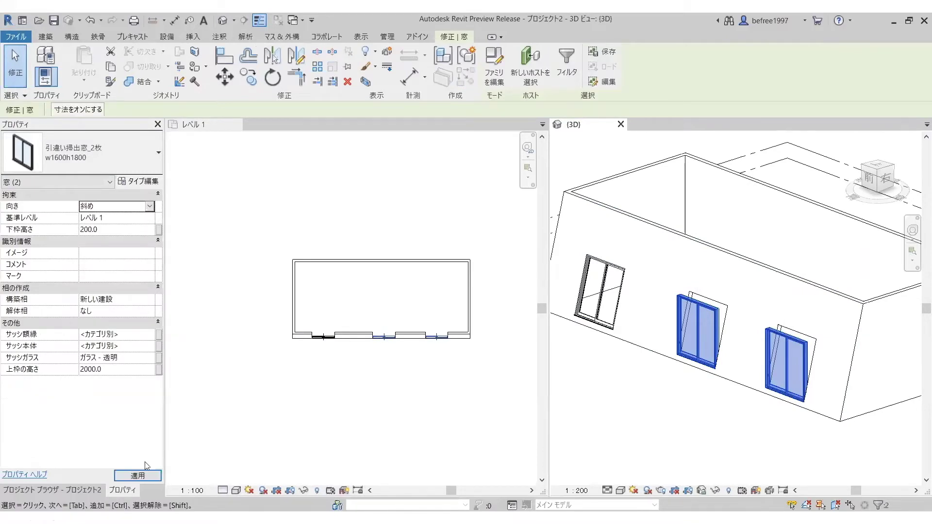
click(138, 476)
click(620, 124)
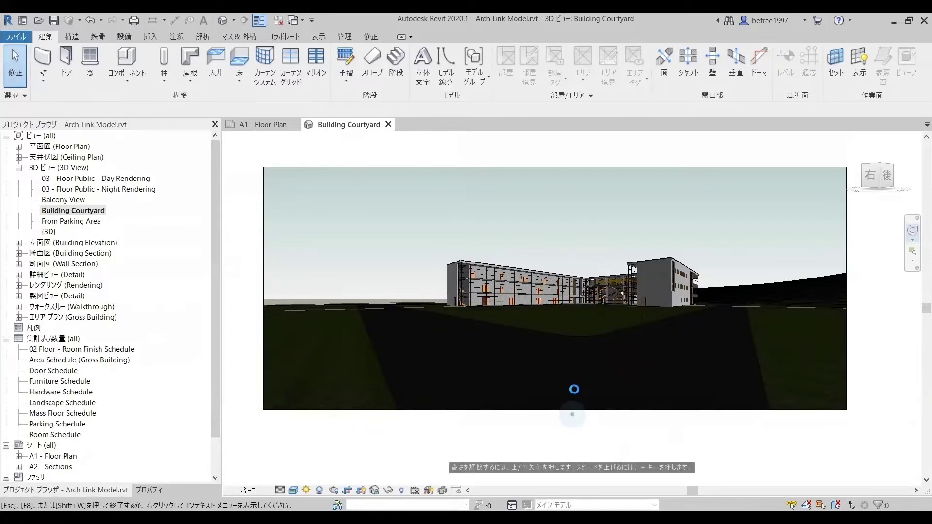
Walk through the Building Courtyard to the glass entrance, then switch to the VRセミナー Revit window.
key(Escape)
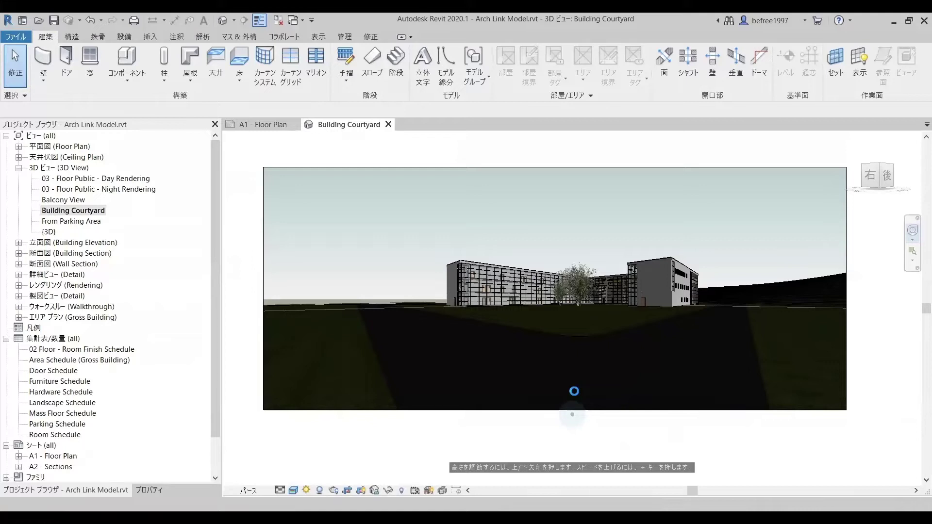
key(Escape)
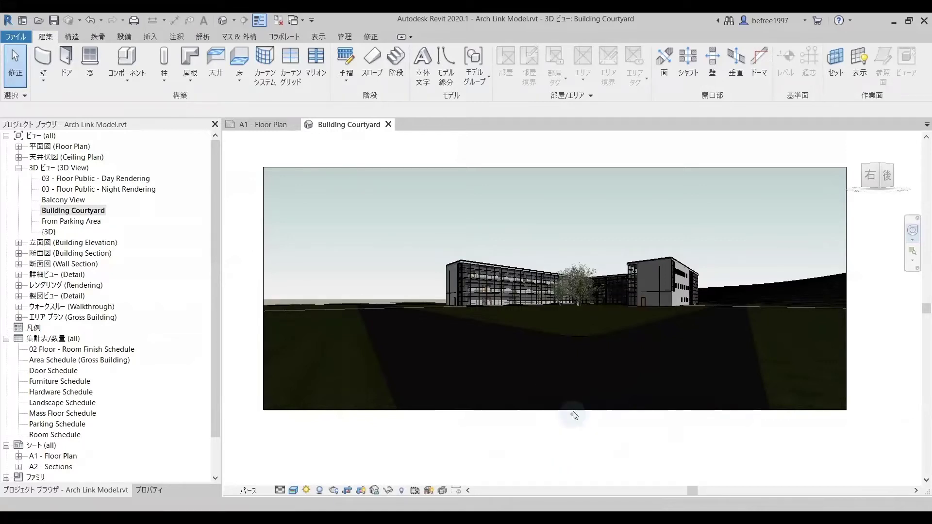
drag(575, 396, 582, 384)
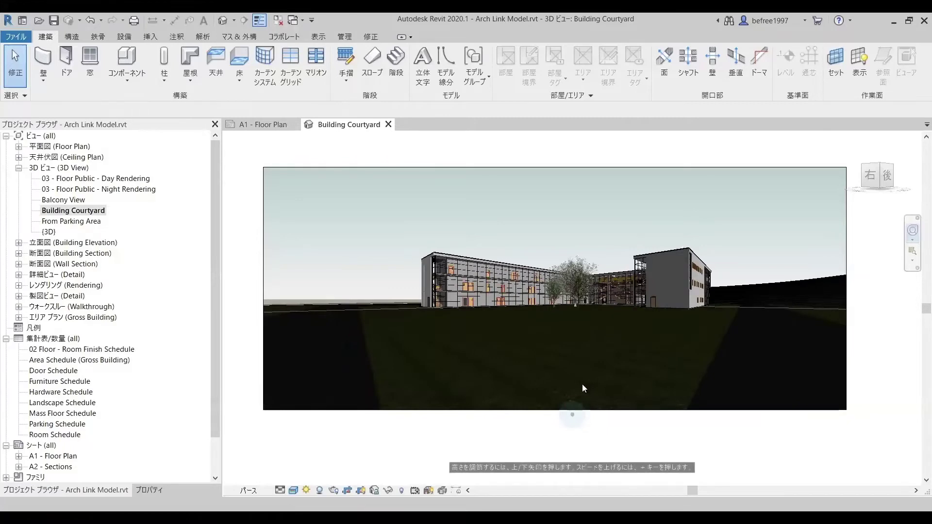
drag(583, 388, 574, 392)
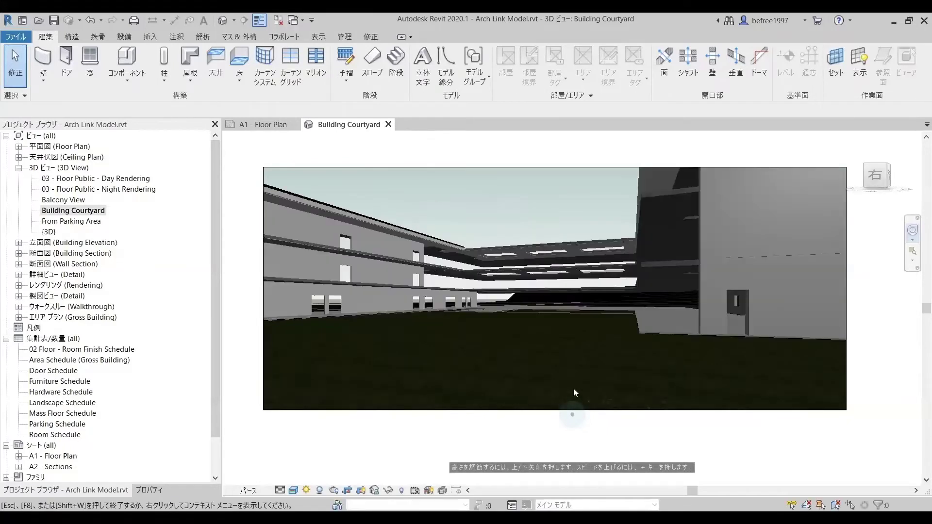
mouse_move(574, 393)
mouse_down()
mouse_move(541, 432)
mouse_move(569, 387)
mouse_up()
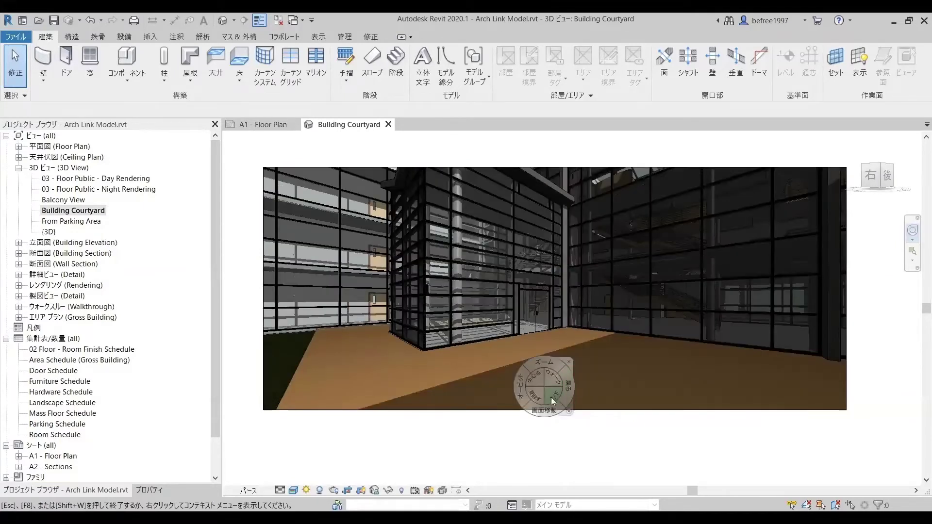
mouse_move(552, 397)
mouse_down()
mouse_move(558, 385)
mouse_move(575, 412)
mouse_move(624, 396)
mouse_up()
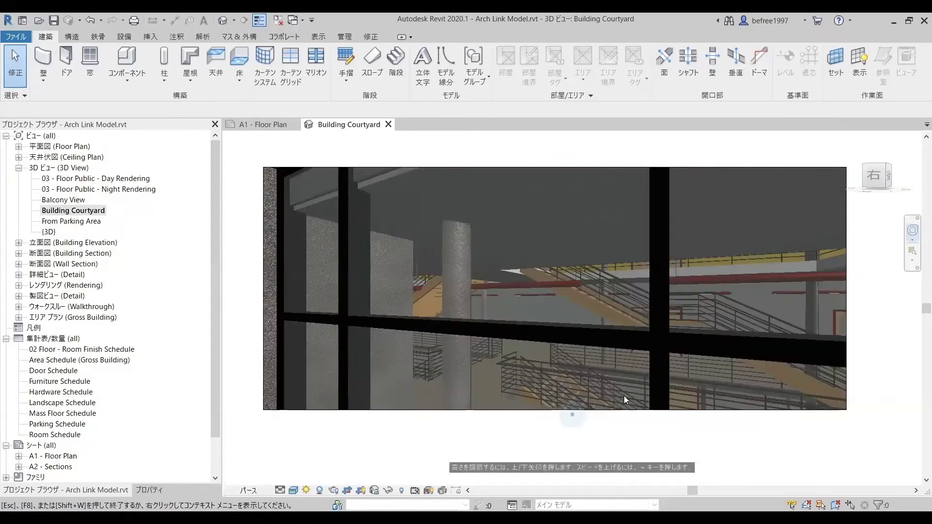
mouse_move(624, 395)
mouse_down()
mouse_move(405, 400)
mouse_move(653, 395)
mouse_move(602, 396)
mouse_up()
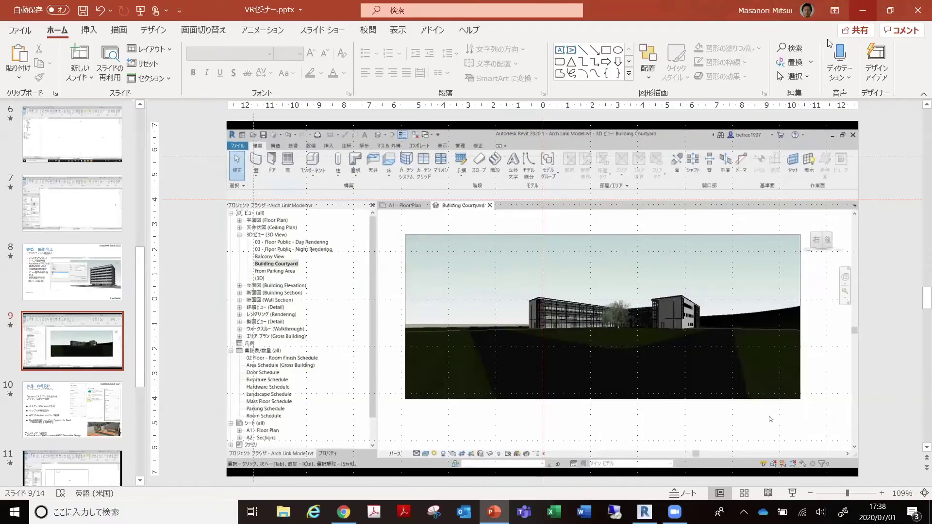
click(862, 10)
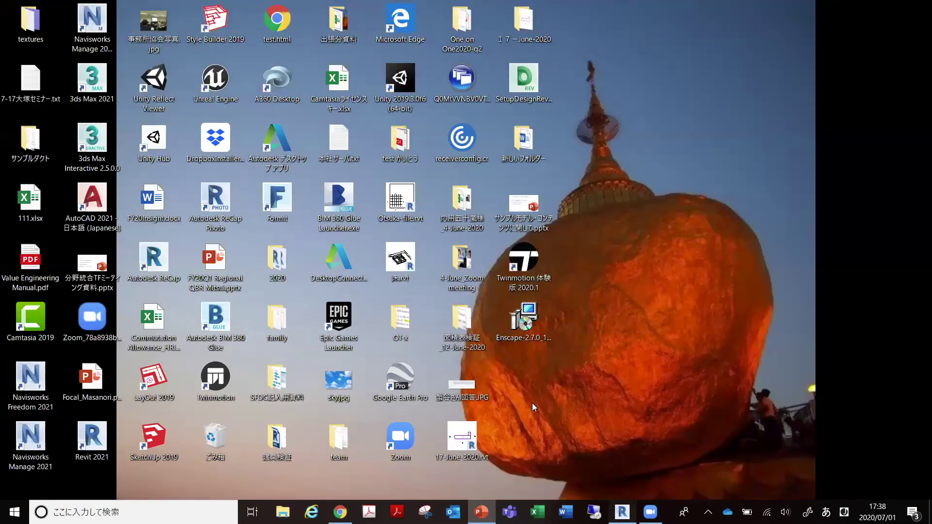
key(alt+Tab)
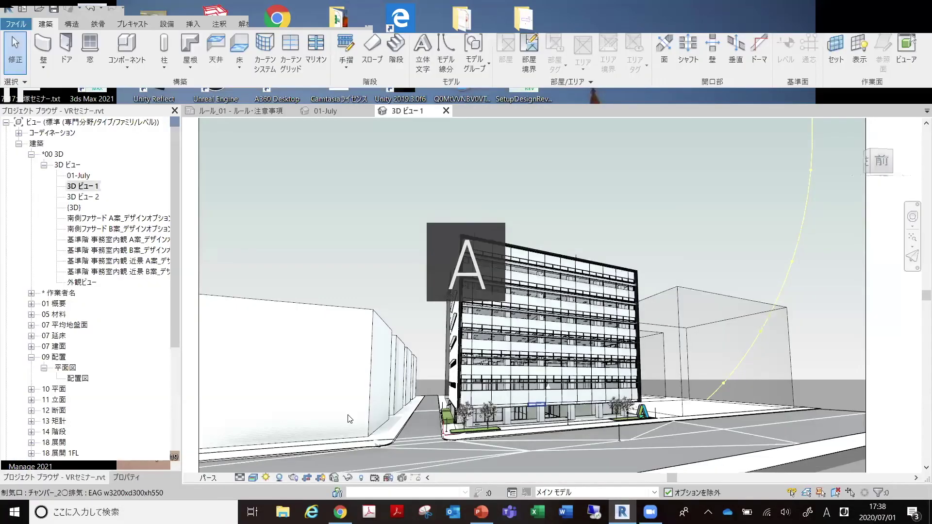
Use the full navigation wheel's Walk mode to move the camera toward and over the building.
click(912, 219)
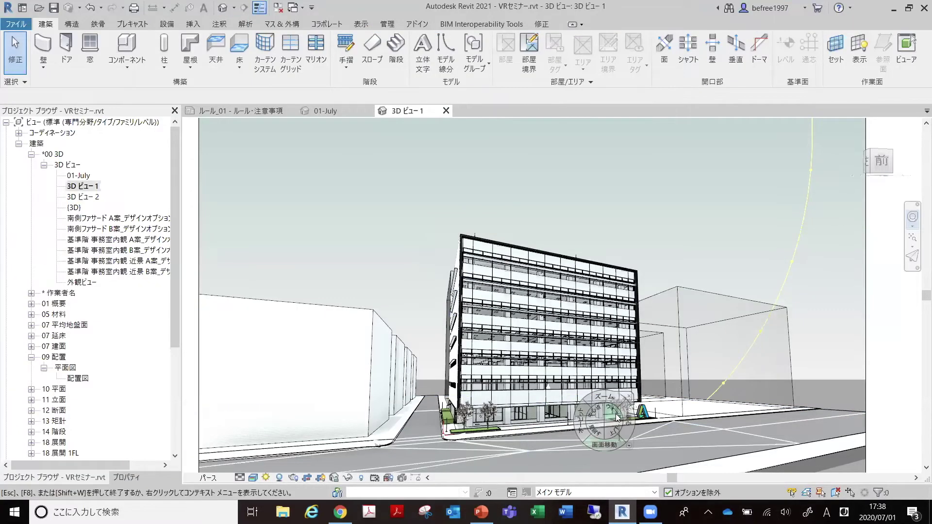
key(Escape)
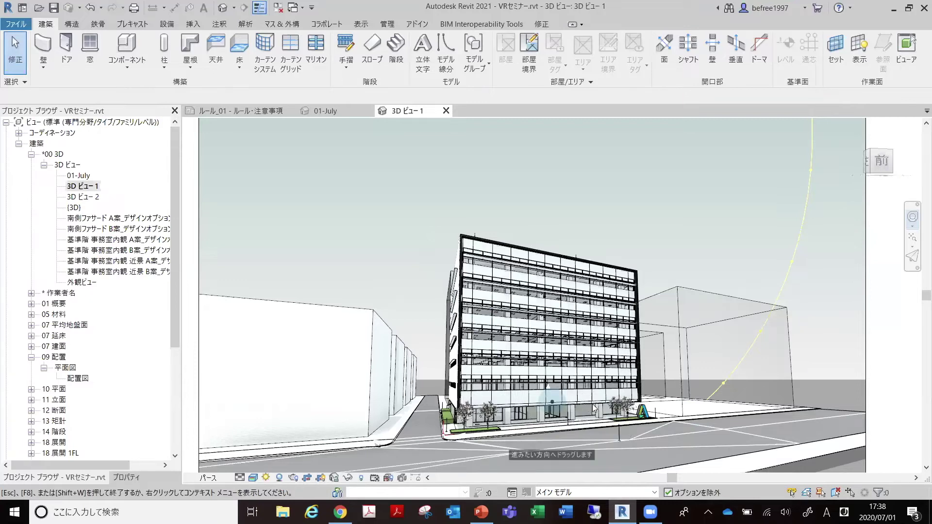
mouse_move(597, 411)
mouse_down()
mouse_move(601, 388)
mouse_move(575, 374)
mouse_move(601, 379)
mouse_move(496, 380)
mouse_move(504, 371)
mouse_move(382, 393)
mouse_move(361, 410)
mouse_move(620, 446)
mouse_move(632, 433)
mouse_move(609, 430)
mouse_move(598, 330)
mouse_move(588, 374)
mouse_up()
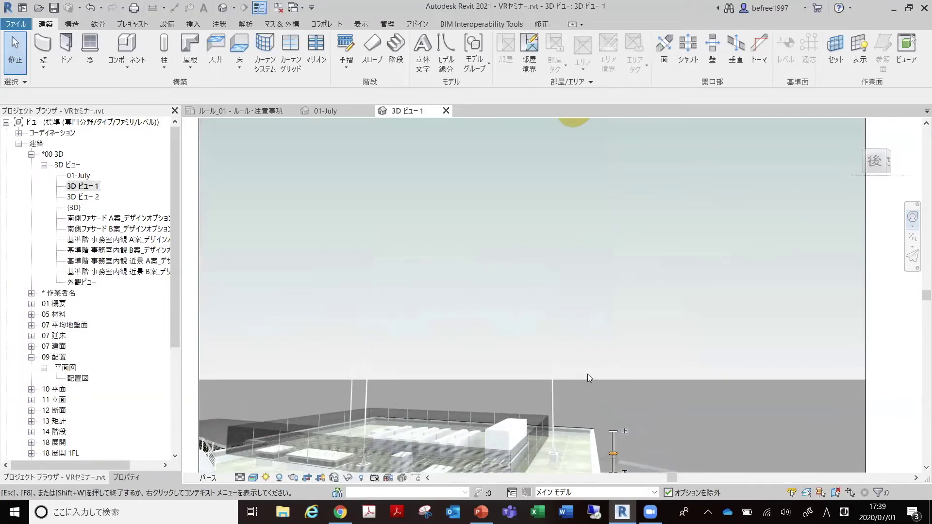
Fly and walk the camera down among the rooftop units, orbiting toward the louvered wall.
click(913, 258)
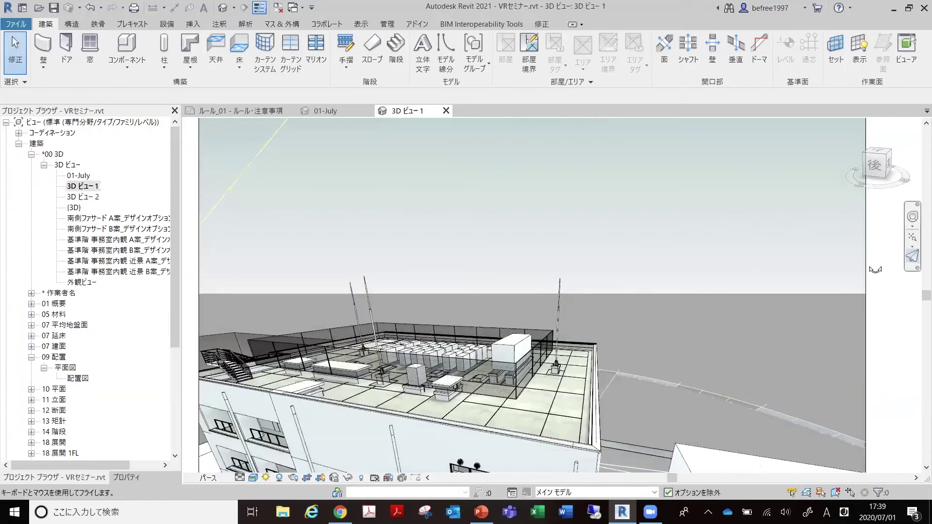
click(912, 216)
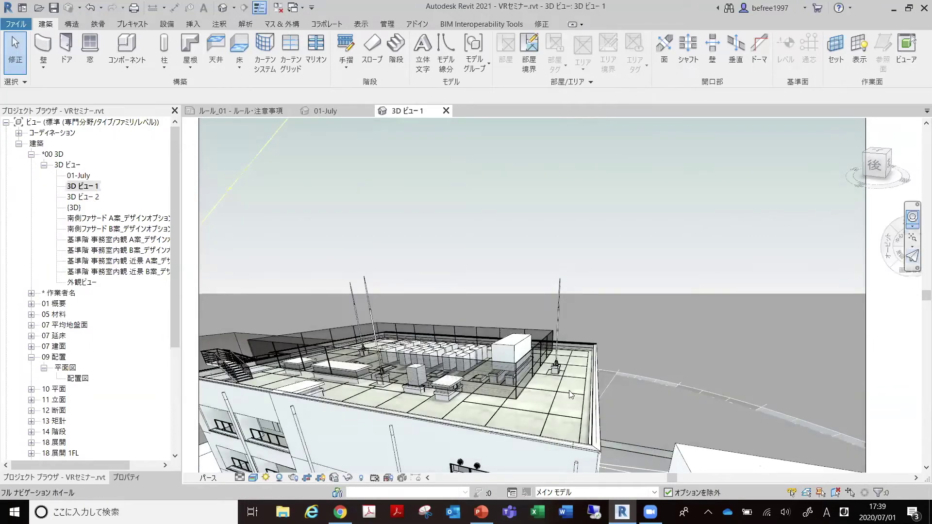
mouse_move(562, 398)
mouse_down()
mouse_move(574, 380)
mouse_move(496, 386)
mouse_move(586, 395)
mouse_up()
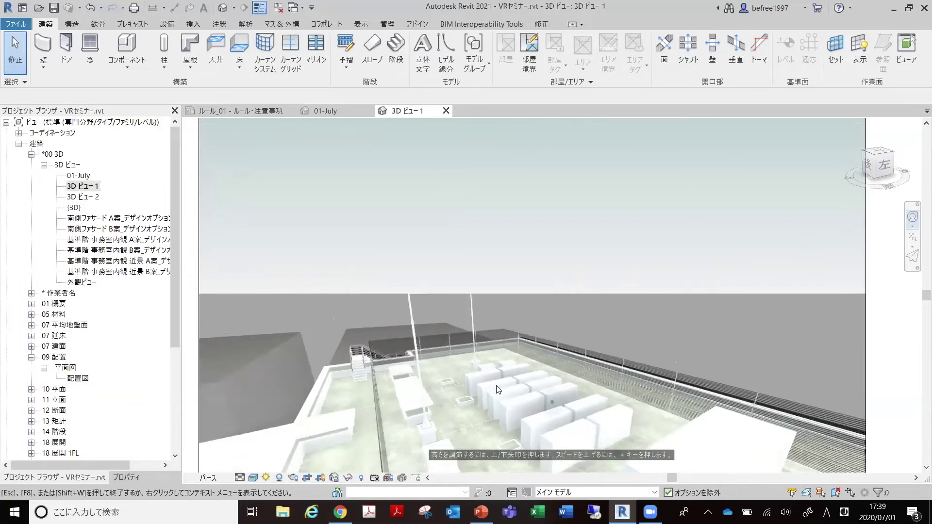
key(Down)
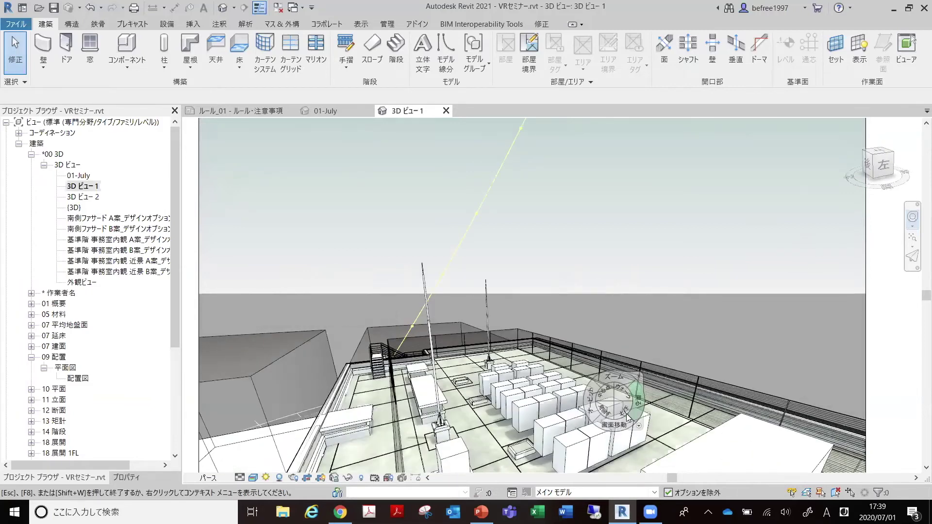
key(Down)
key(Down)
drag(618, 446, 618, 465)
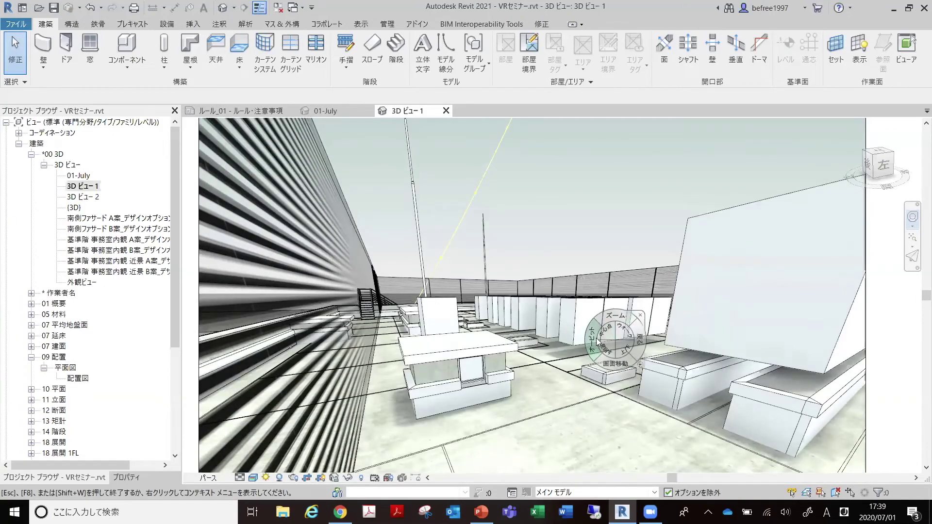
drag(595, 348, 585, 347)
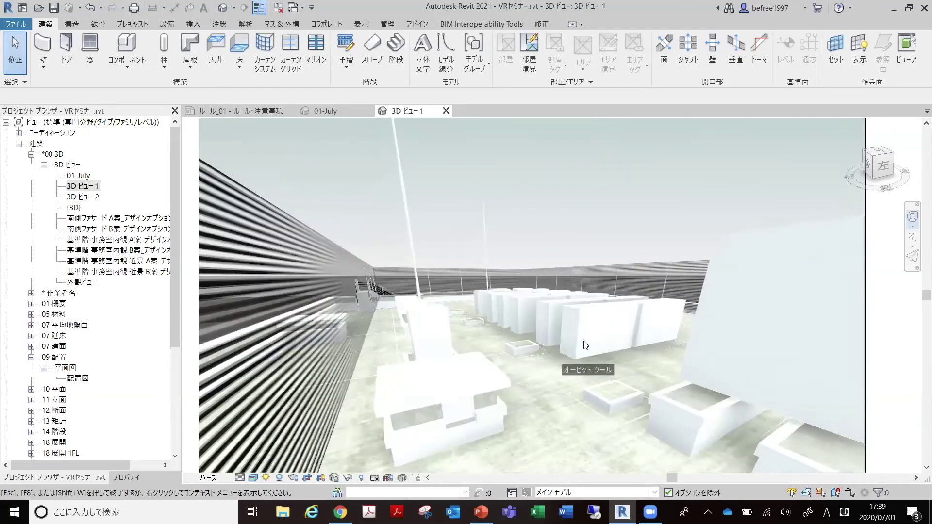
key(Escape)
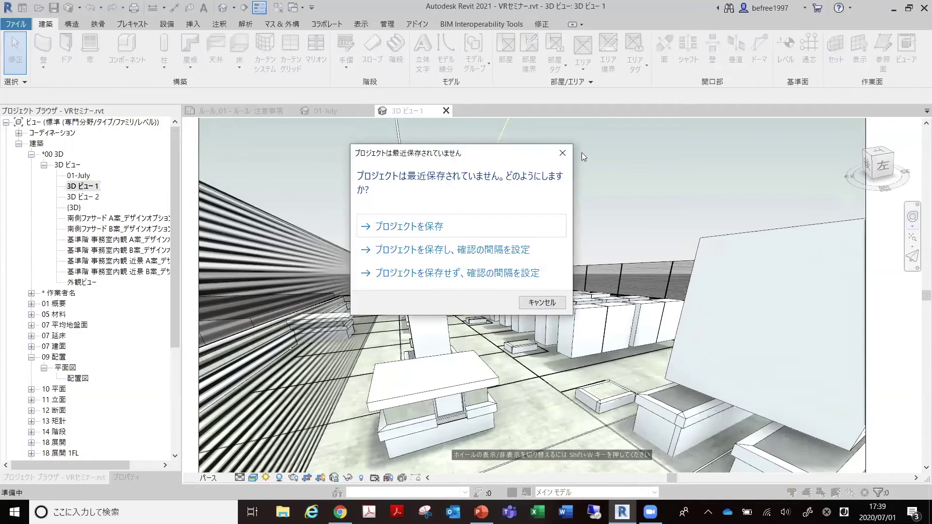
Dismiss the save reminder without saving and bring the VRセミナー presentation to the front.
click(563, 153)
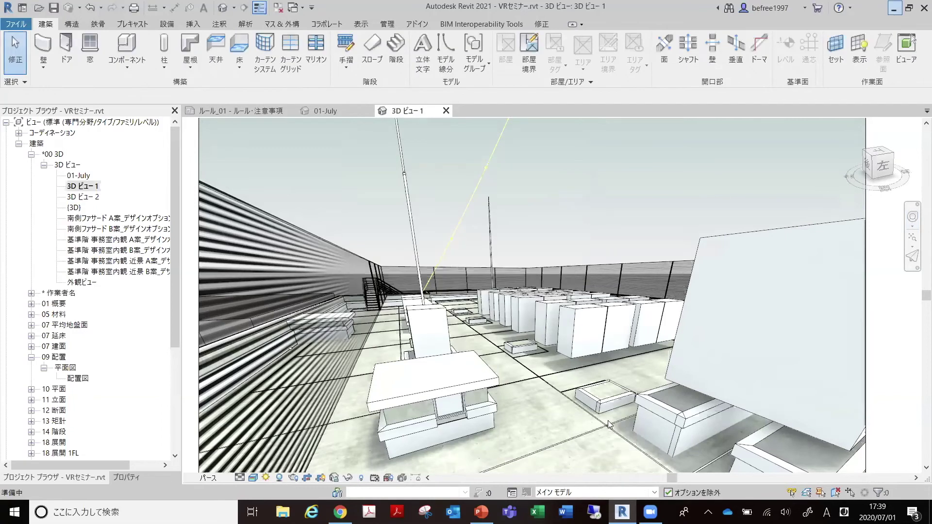
key(super+d)
click(481, 512)
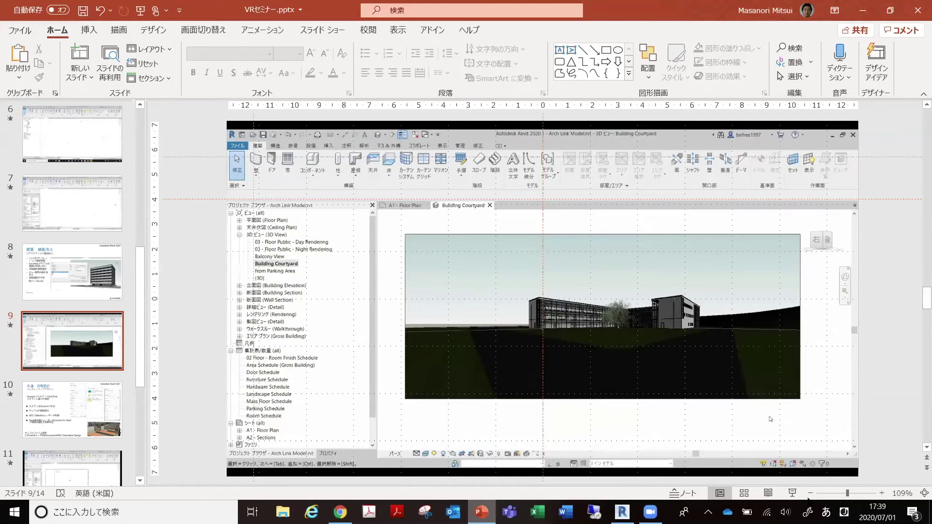
Start the slideshow from the current slide and advance to the next slide.
key(shift+F5)
key(Right)
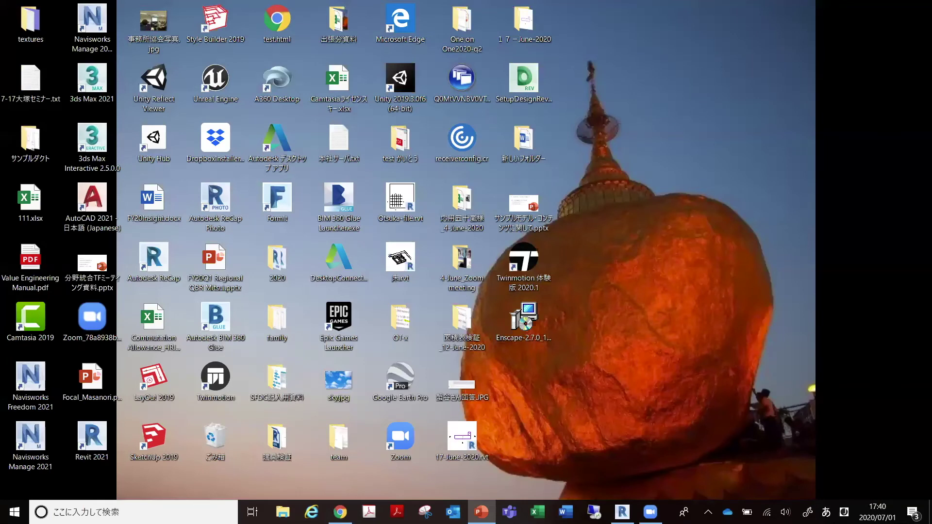
Open the Otsuka-file.rvt project in Autodesk Rendering and look around its 360° panorama.
click(340, 512)
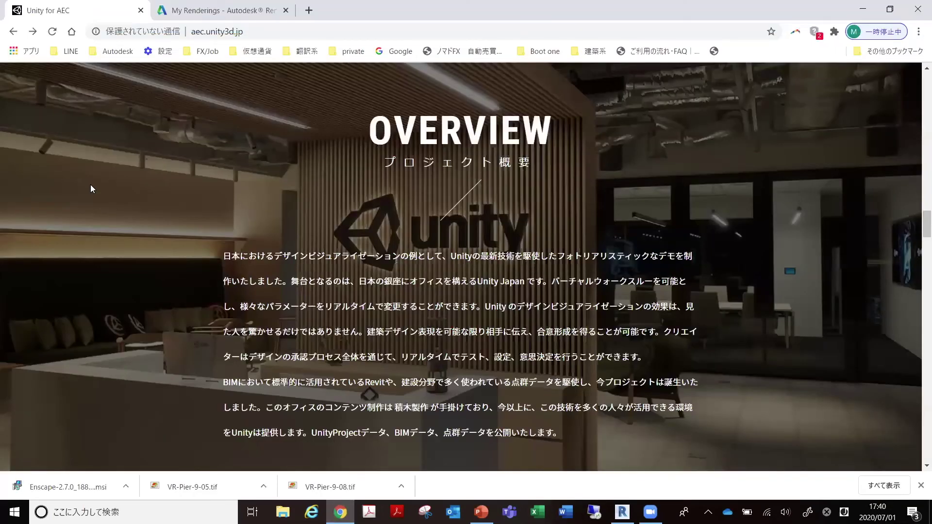
key(ctrl+Tab)
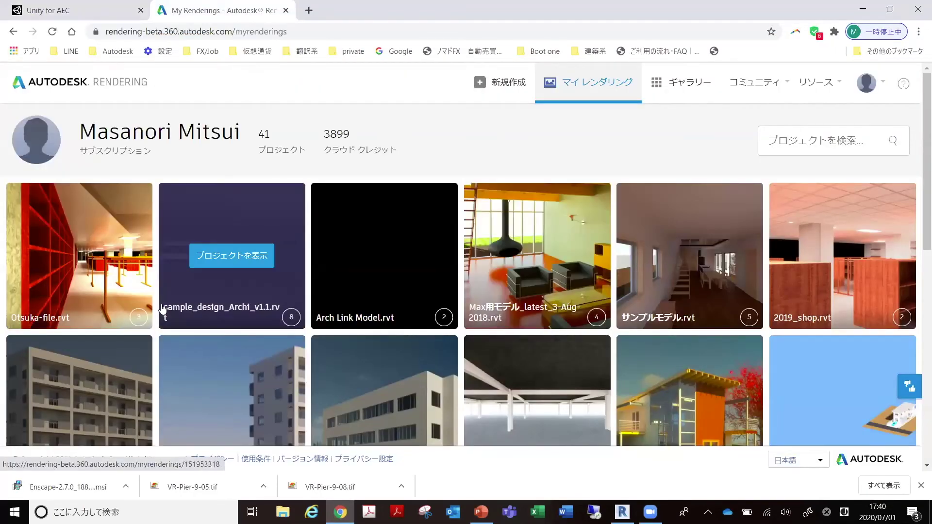
click(141, 316)
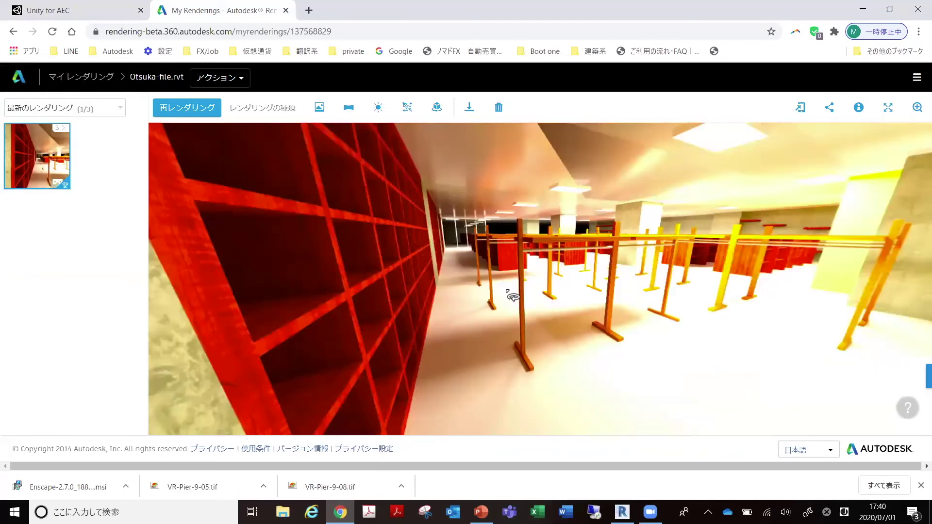
mouse_move(512, 296)
mouse_down()
mouse_move(637, 236)
mouse_move(615, 282)
mouse_up()
mouse_move(589, 325)
mouse_down()
mouse_move(570, 371)
mouse_move(604, 335)
mouse_move(663, 320)
mouse_move(613, 308)
mouse_move(563, 229)
mouse_move(490, 229)
mouse_move(492, 246)
mouse_move(500, 220)
mouse_move(489, 201)
mouse_move(547, 228)
mouse_move(626, 238)
mouse_move(650, 293)
mouse_move(635, 223)
mouse_move(616, 225)
mouse_up()
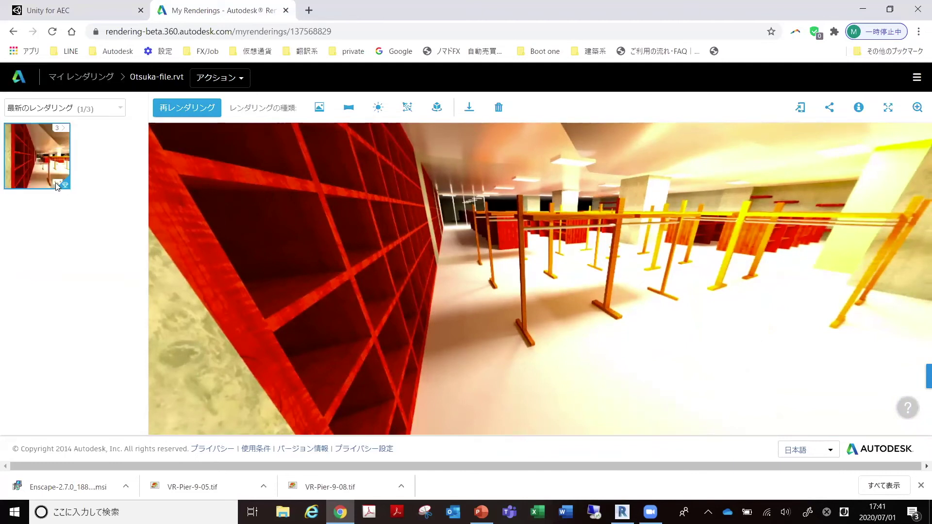
View the other two Otsuka-file.rvt renderings, then minimize the browser.
click(66, 132)
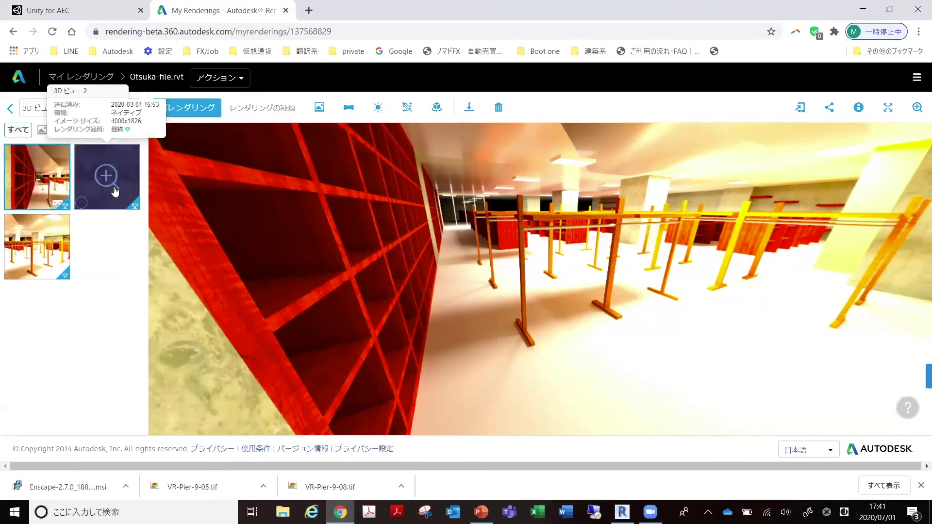
click(112, 191)
click(43, 251)
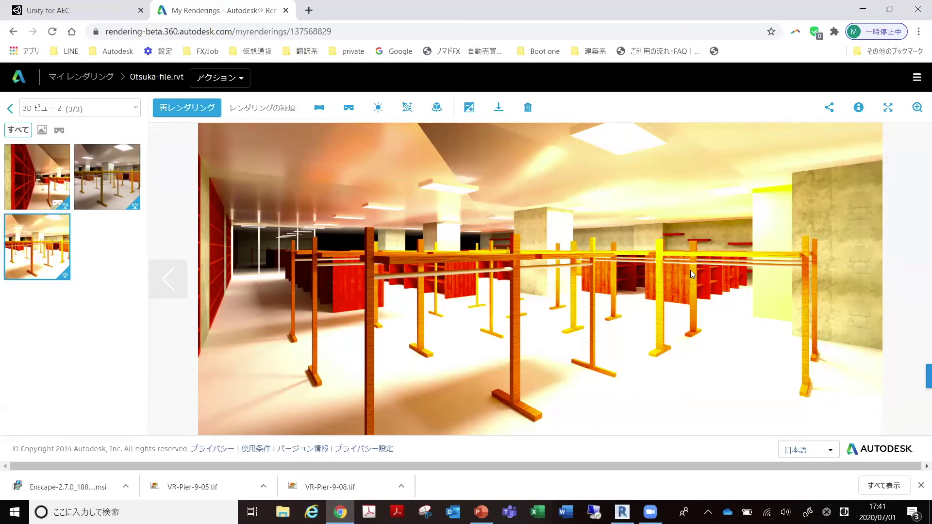
click(860, 10)
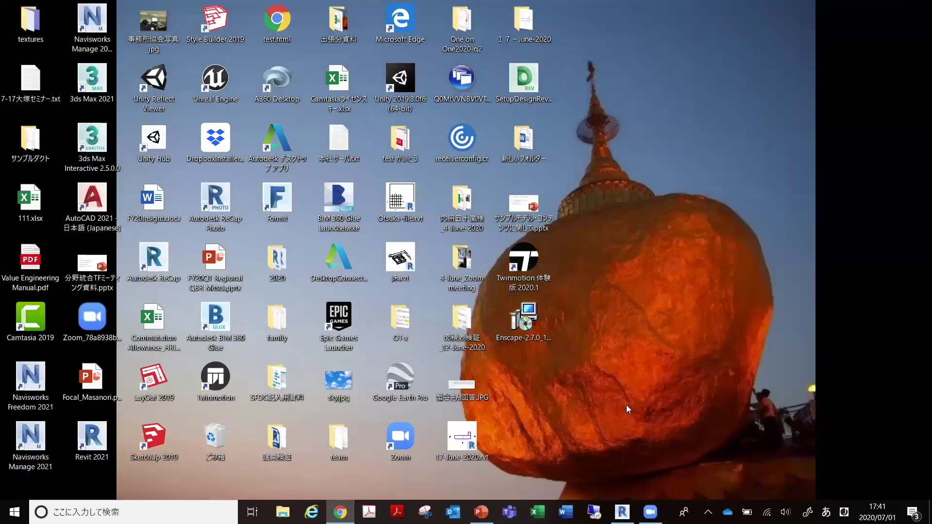